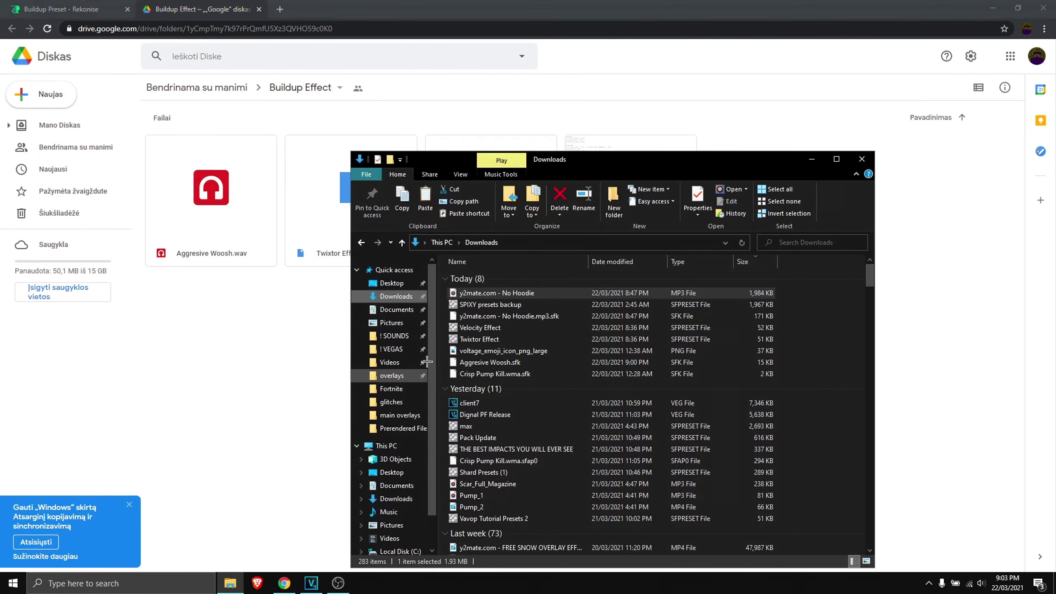
Maximize the Downloads folder and select the Twixtor Effect preset file.
left_click(836, 159)
left_click(141, 182)
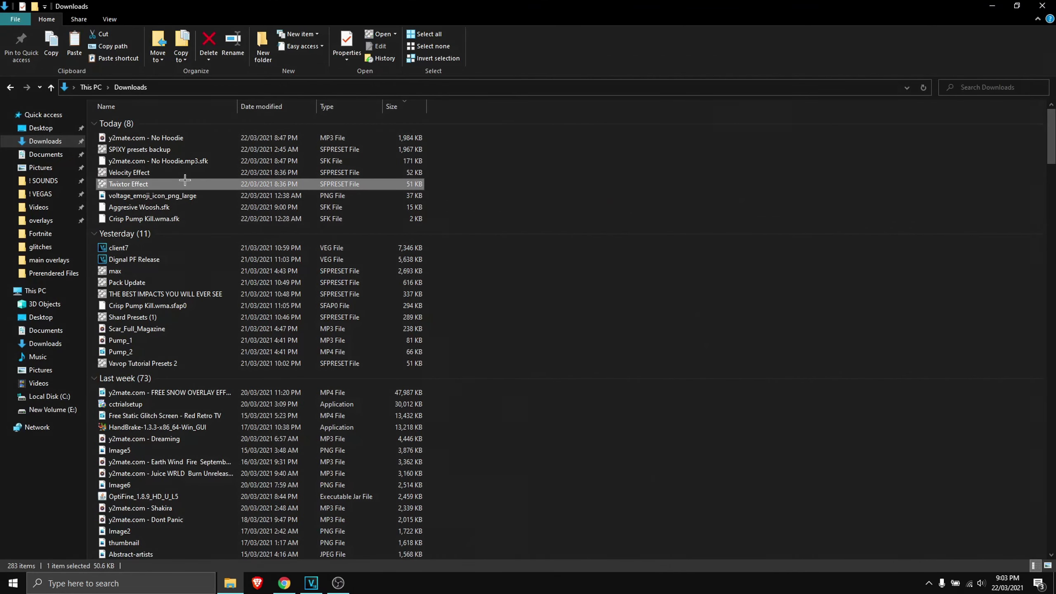
Open Twixtor Effect.sfpreset in Preset Manager and select the SpixyTwix HSL Buildup (60) FX chain.
double_click(149, 184)
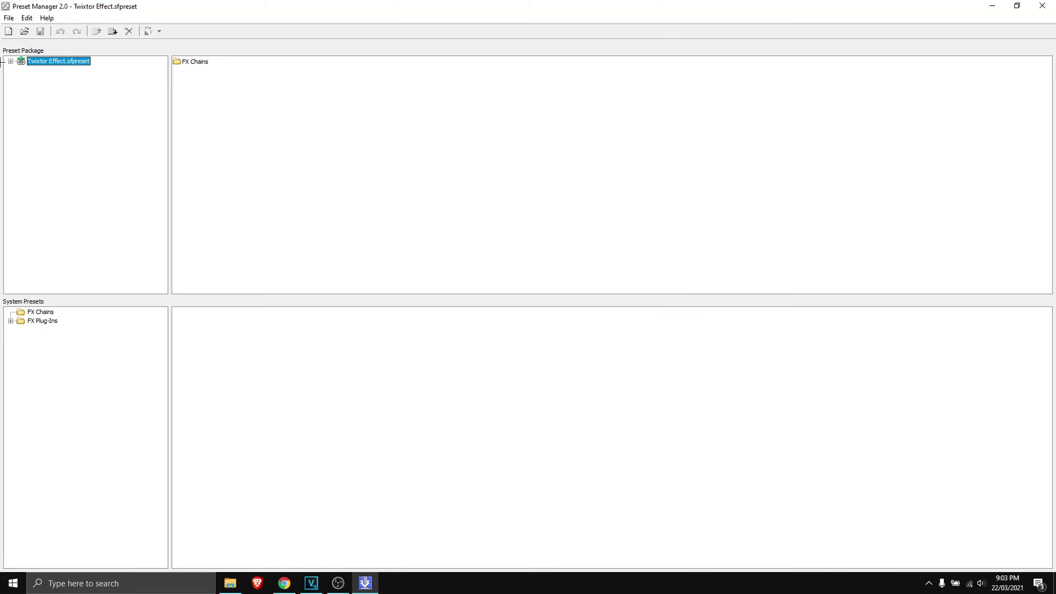
left_click(44, 71)
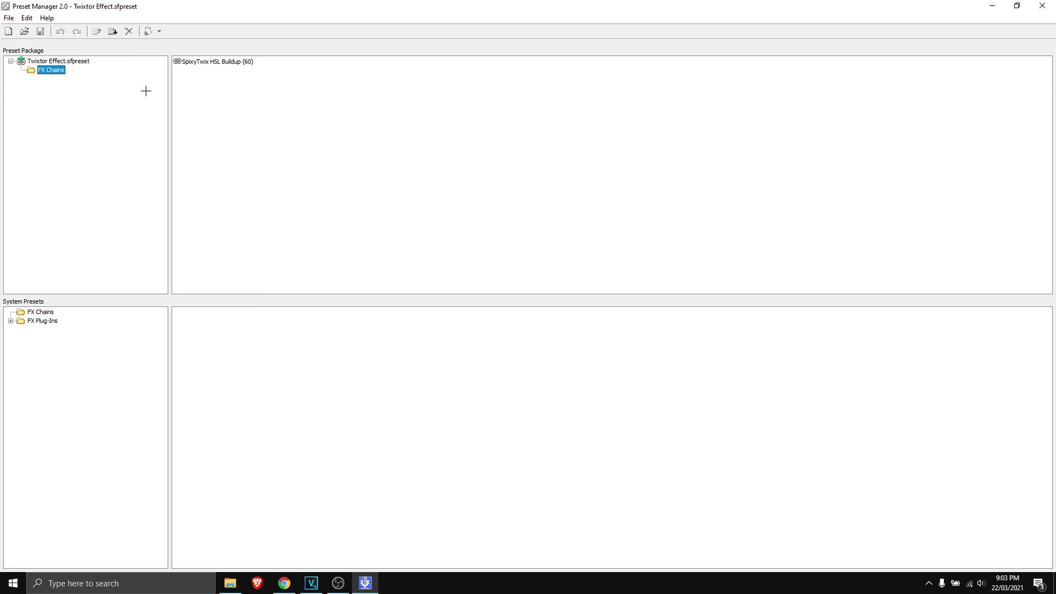
left_click(213, 62)
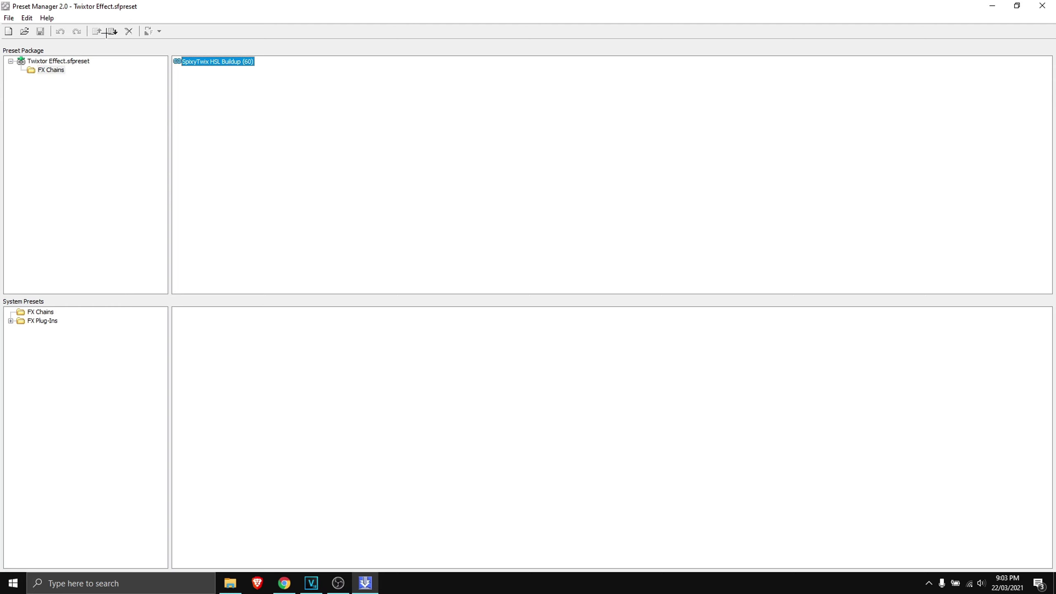
Preview the Fortnite clip from about 3 s and park the playhead on the kill at 00:00:05.08.
left_click(1042, 6)
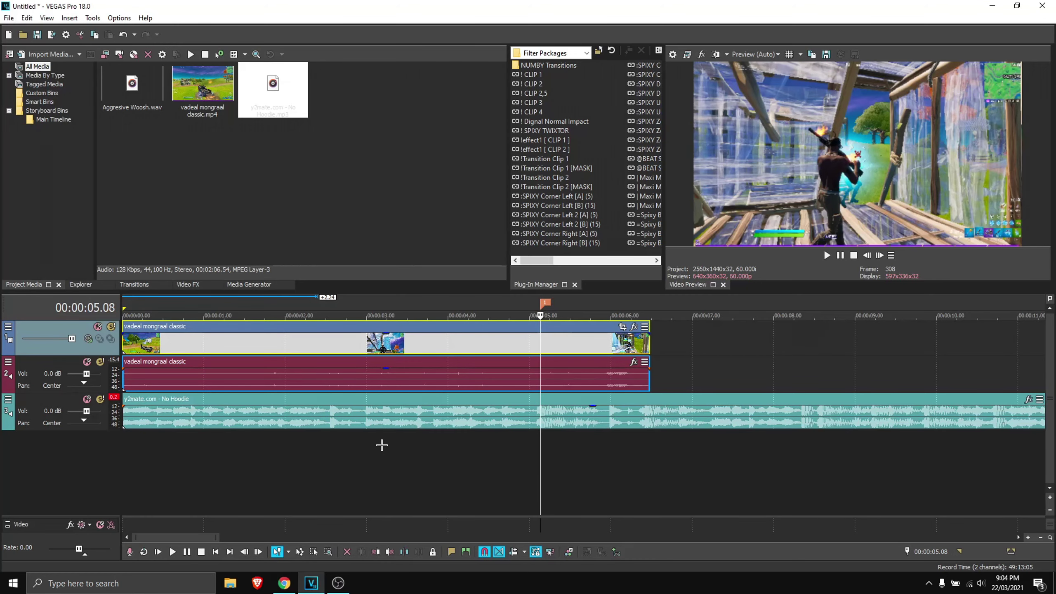
scroll(525, 395, "down", 2)
scroll(527, 397, "up", 2)
scroll(581, 374, "up", 3)
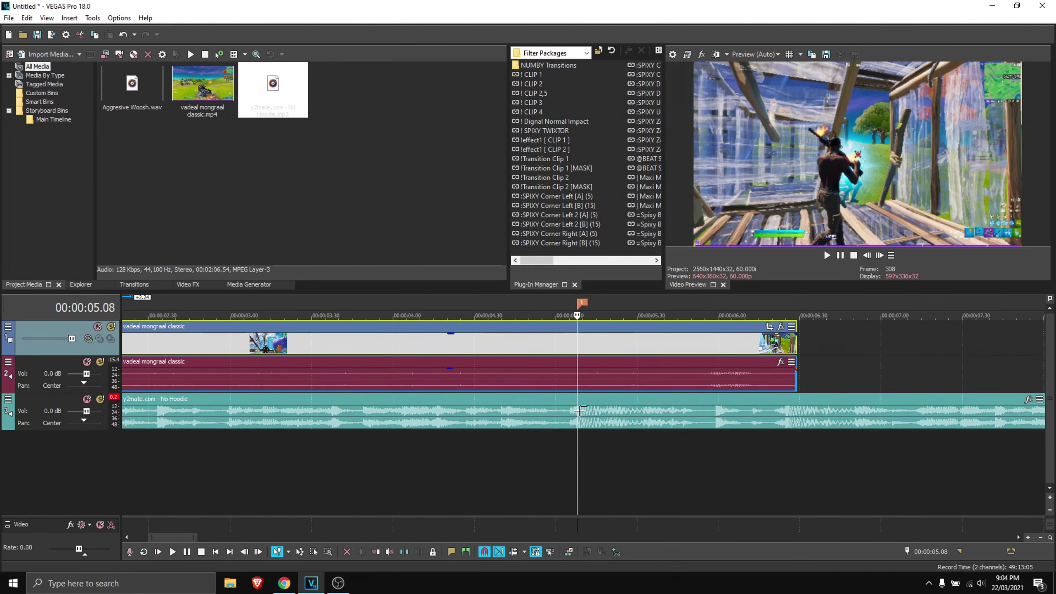
left_click(306, 342)
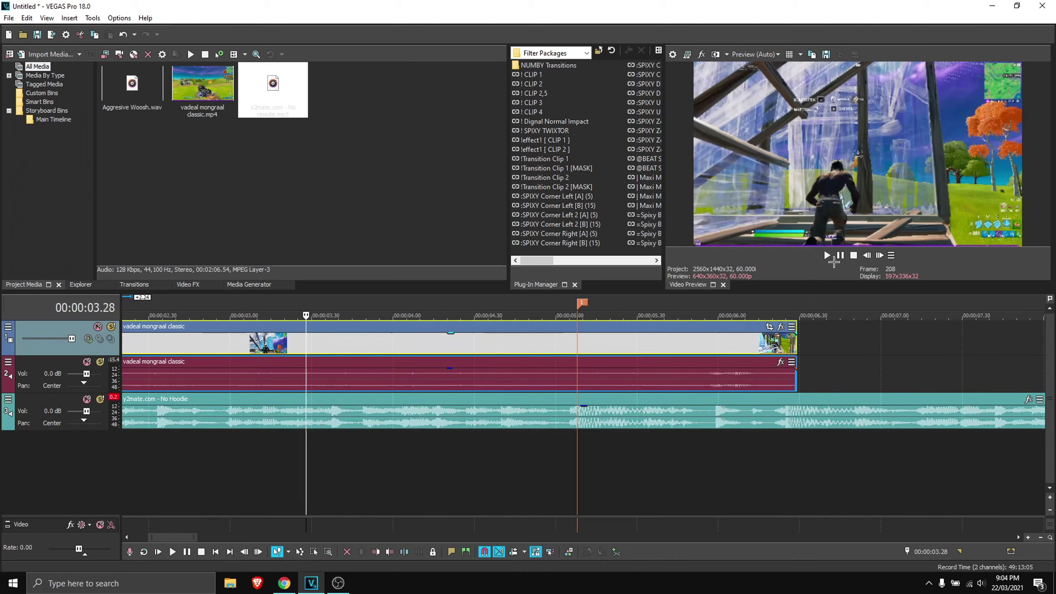
left_click(826, 255)
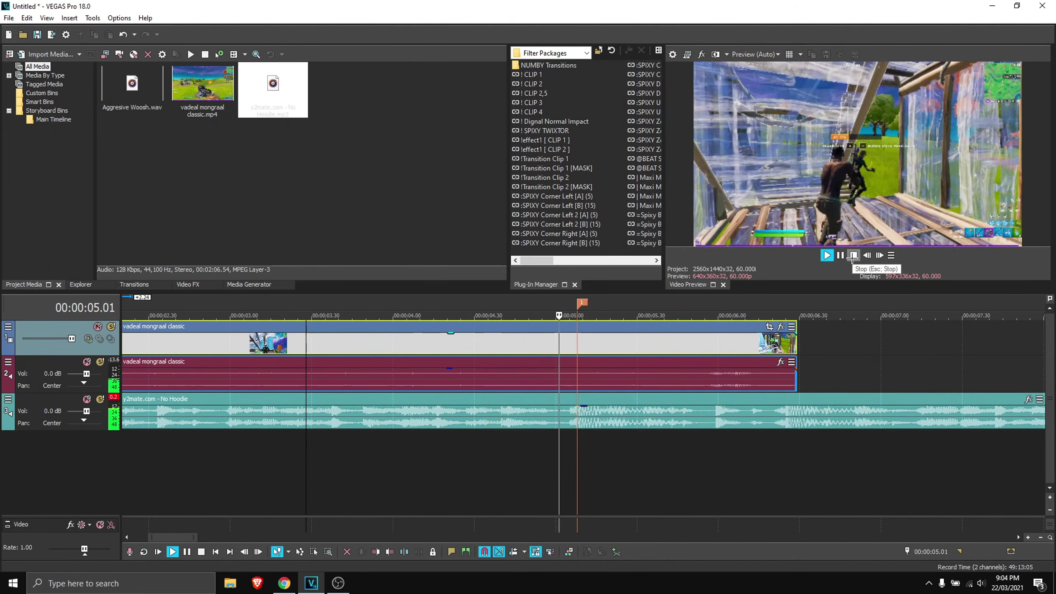
left_click(851, 254)
left_click(573, 344)
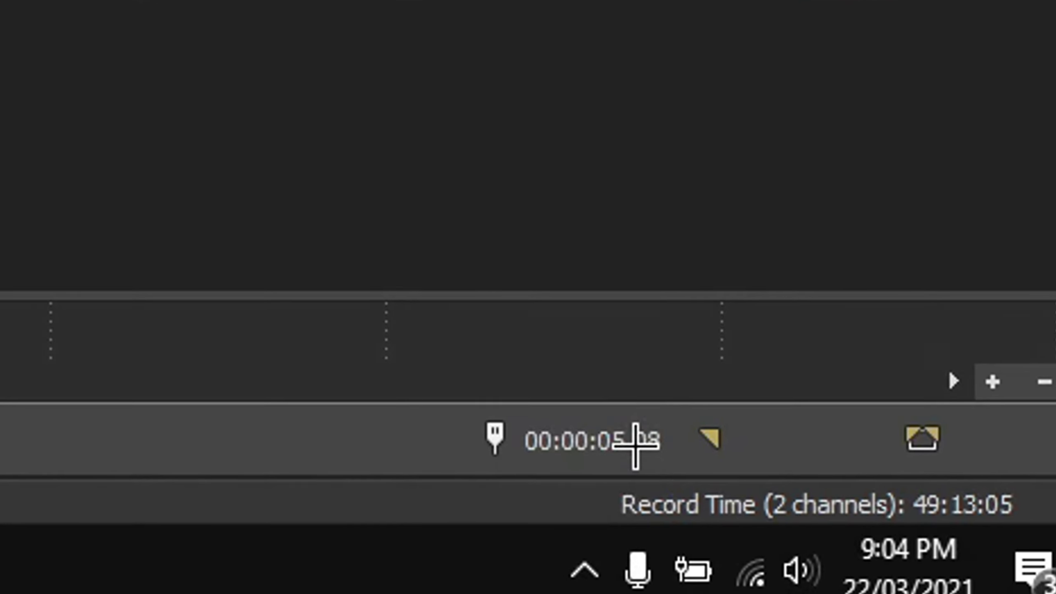
Split the gameplay video and audio at 00:00:04.08, 60 frames before the kill, for FX on the later event.
left_click(635, 440)
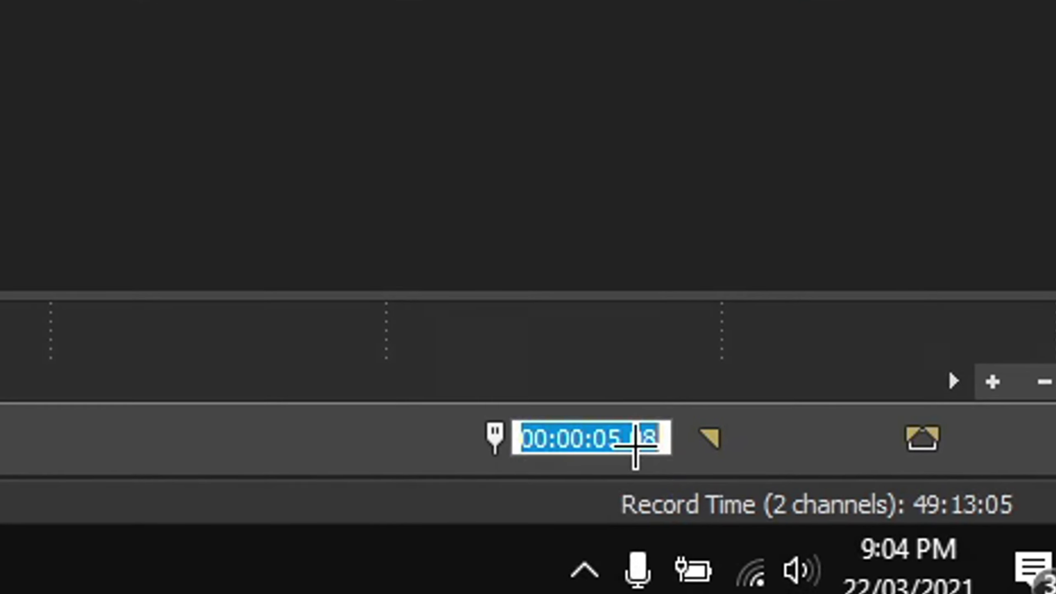
key("BackSpace")
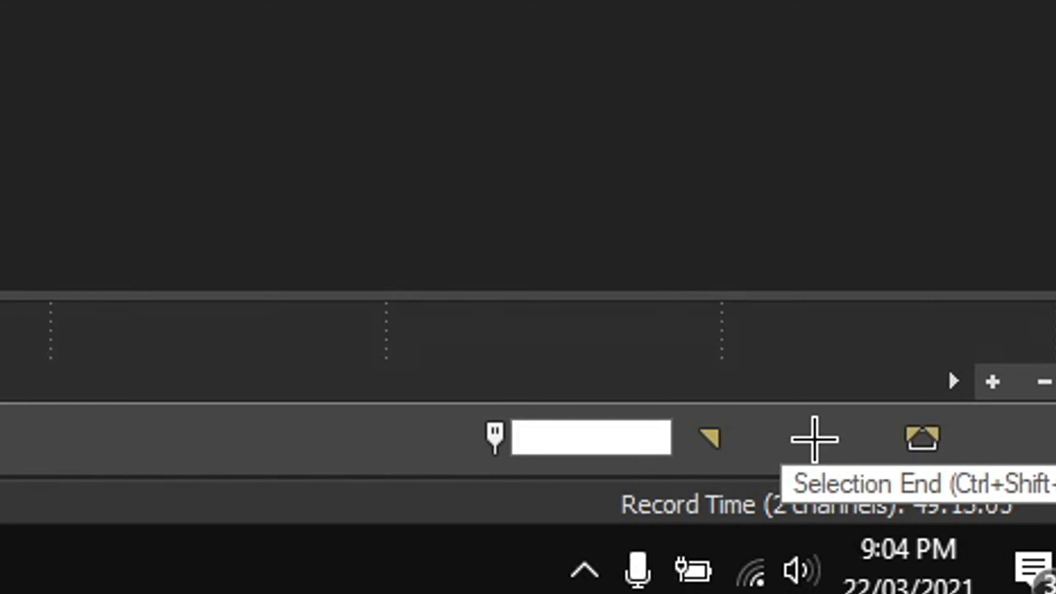
type("-60")
key("Return")
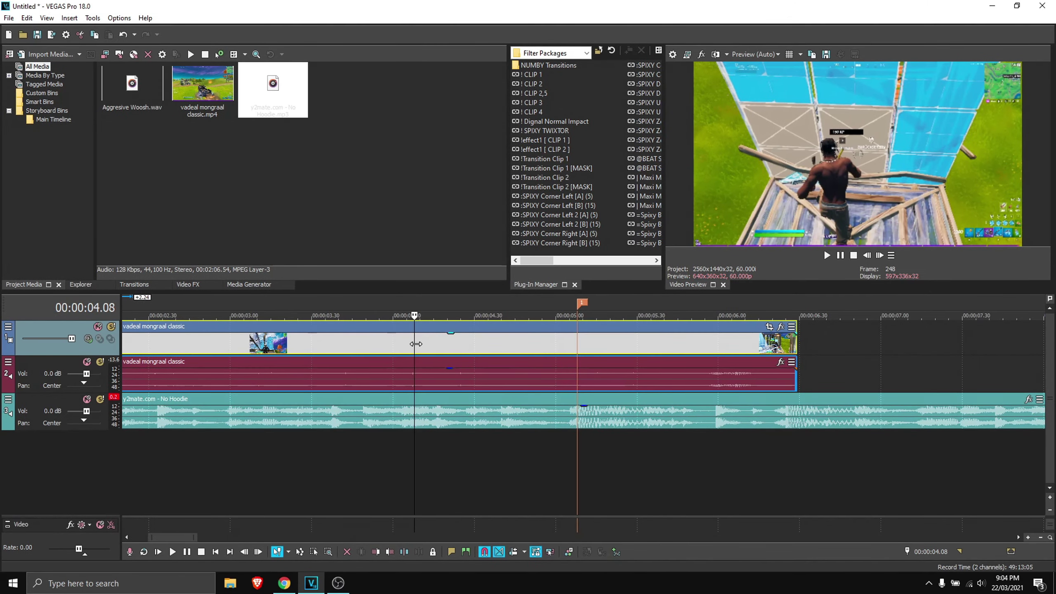
key("s")
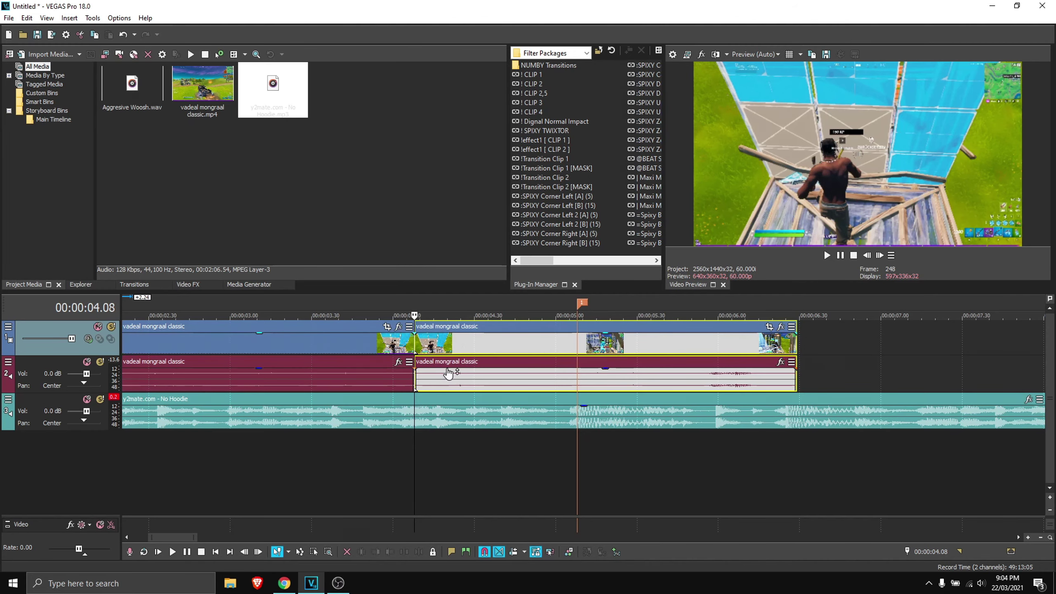
left_click(569, 347)
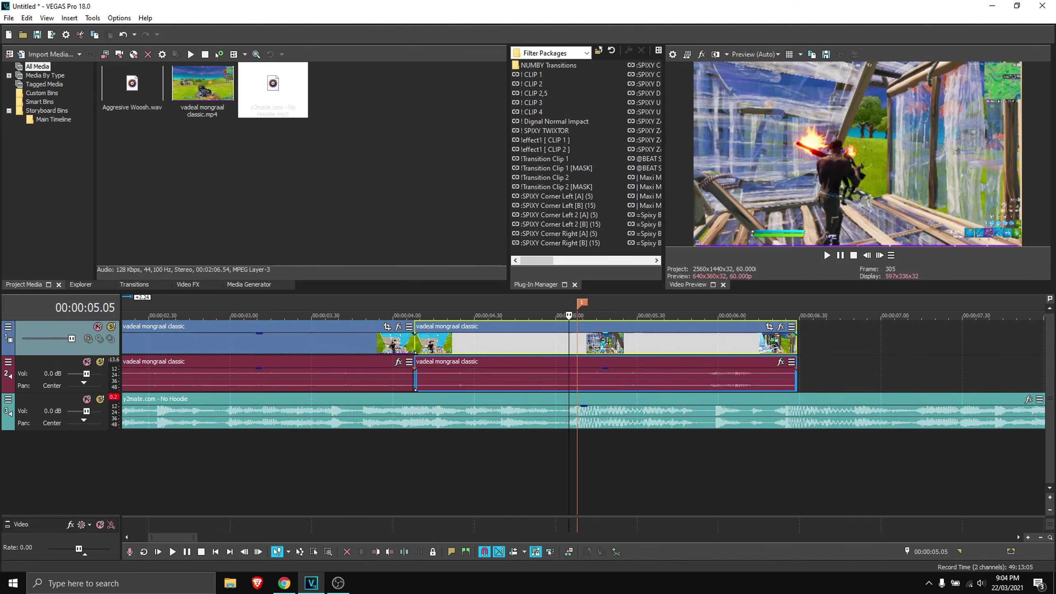
left_click(781, 327)
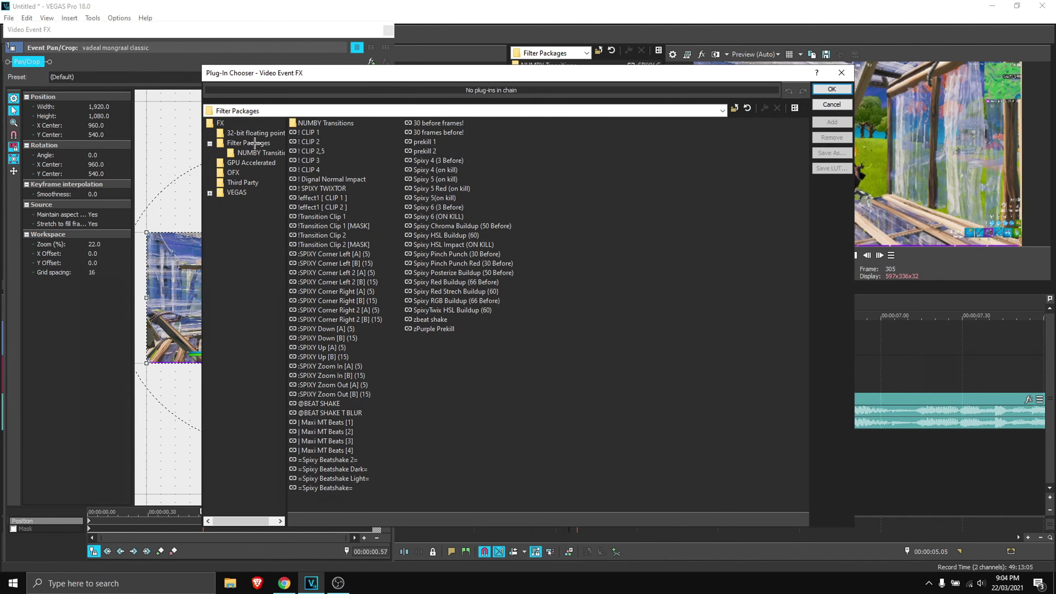
Apply the SpixyTwix HSL Buildup chain from Filter Packages to the later clip part.
left_click(254, 143)
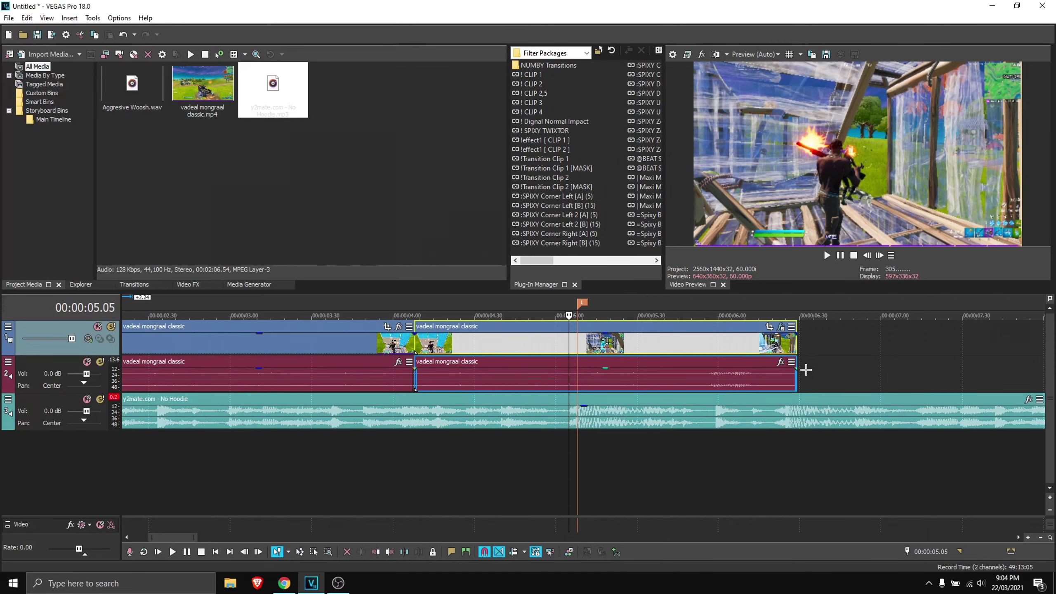
Preview the effect over a 00:00:03.54–00:00:06.40 selection around the kill.
left_click_drag(825, 356, 377, 330)
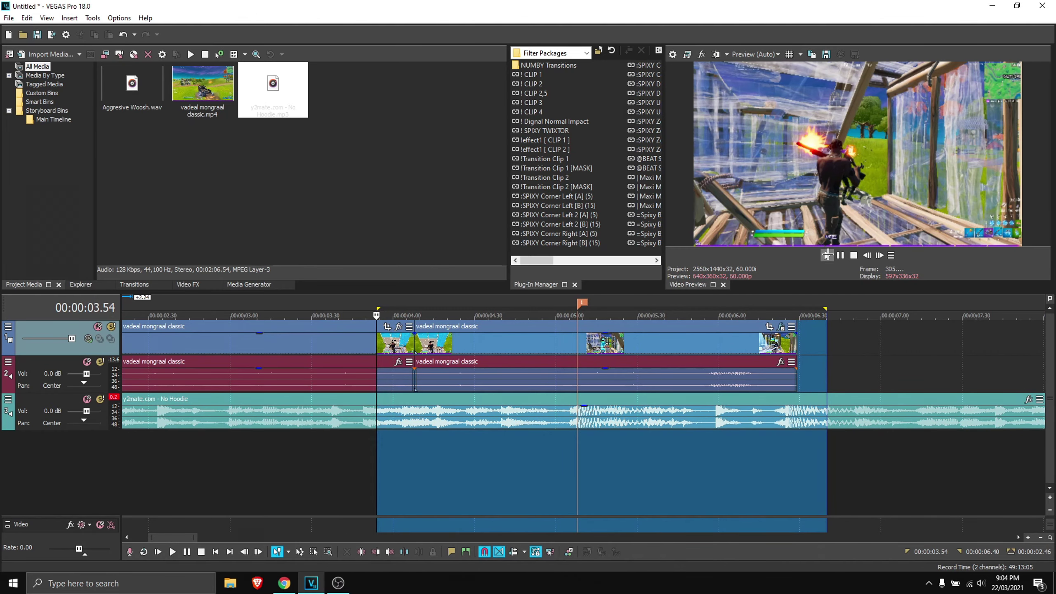
left_click(826, 255)
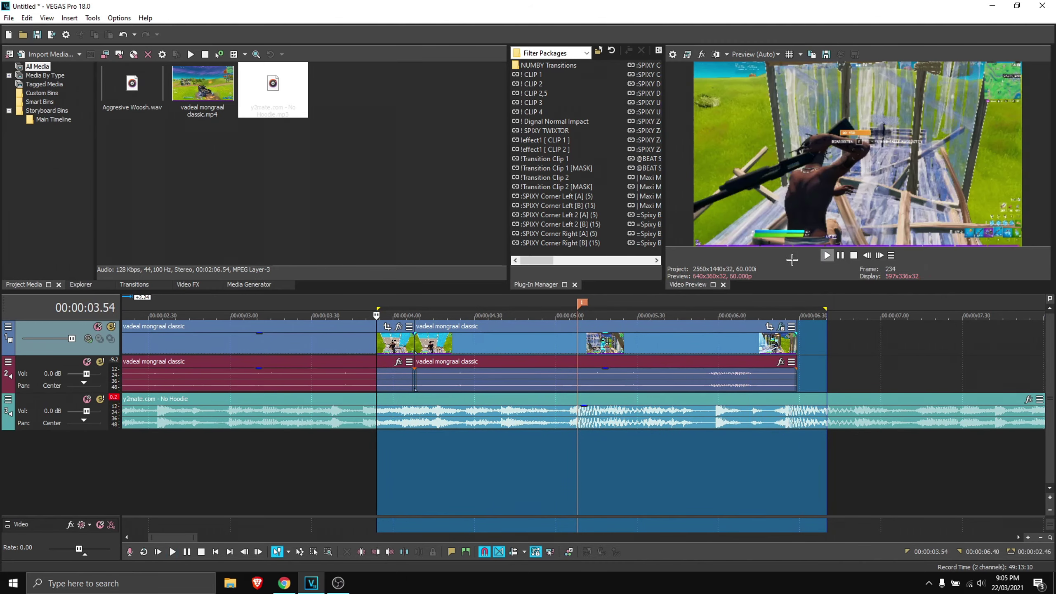
Add a new audio track below the music and place the Aggresive Woosh sound at the kill.
left_click(576, 338)
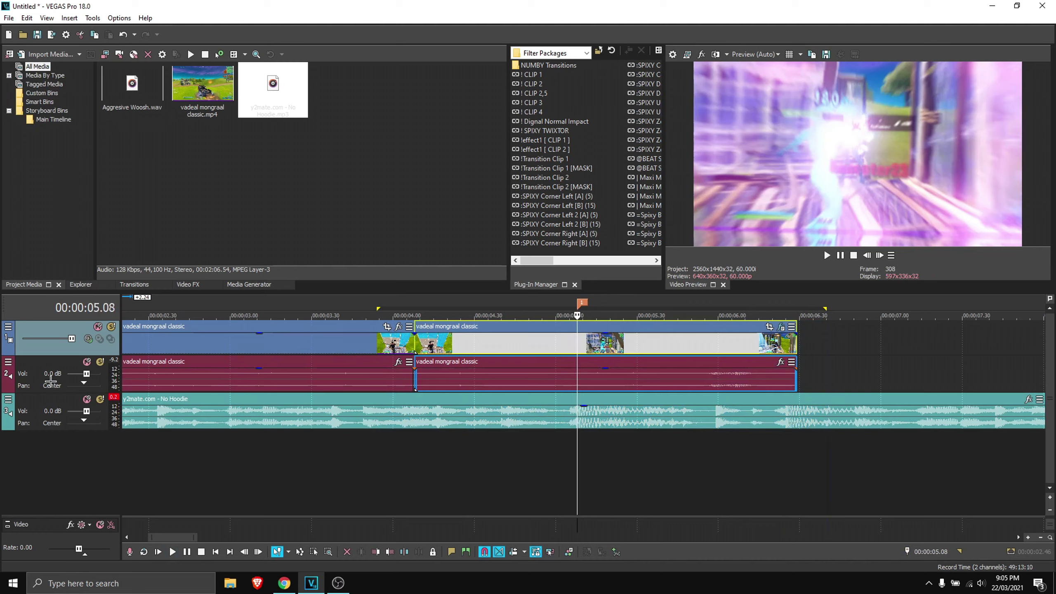
right_click(64, 398)
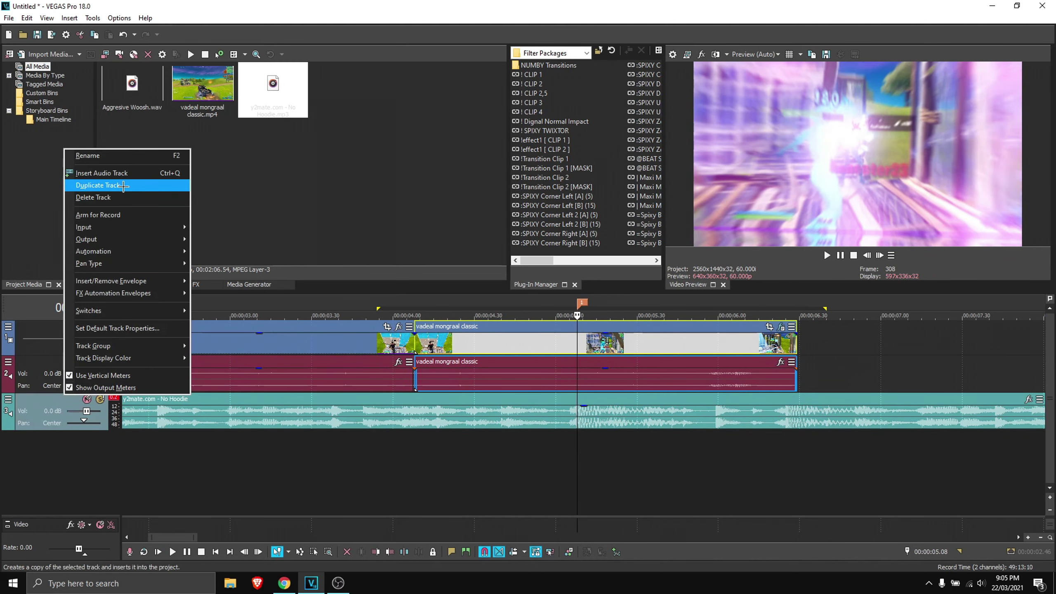
left_click(116, 172)
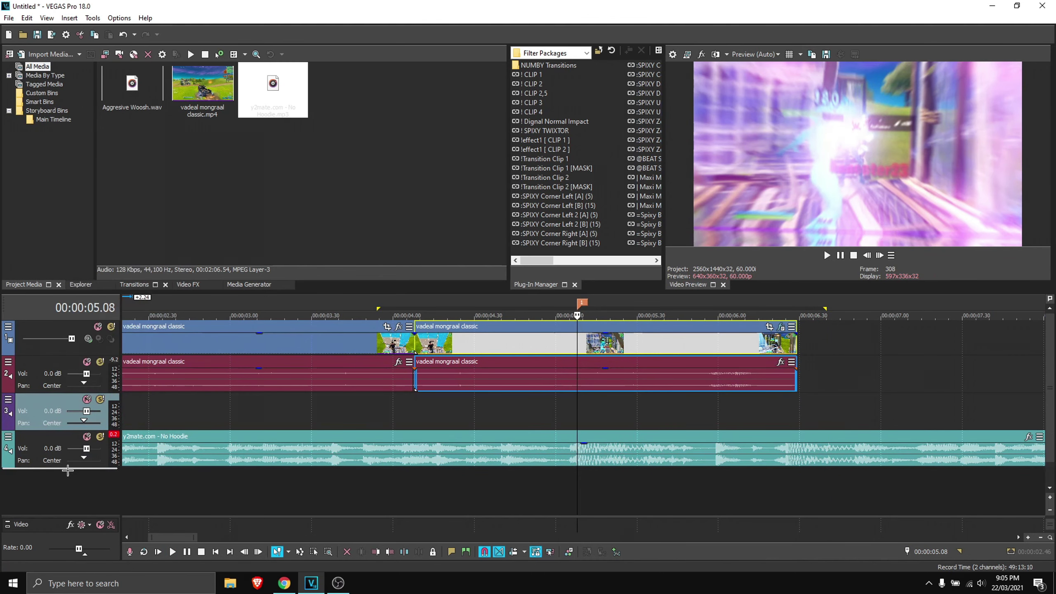
left_click_drag(64, 400, 70, 448)
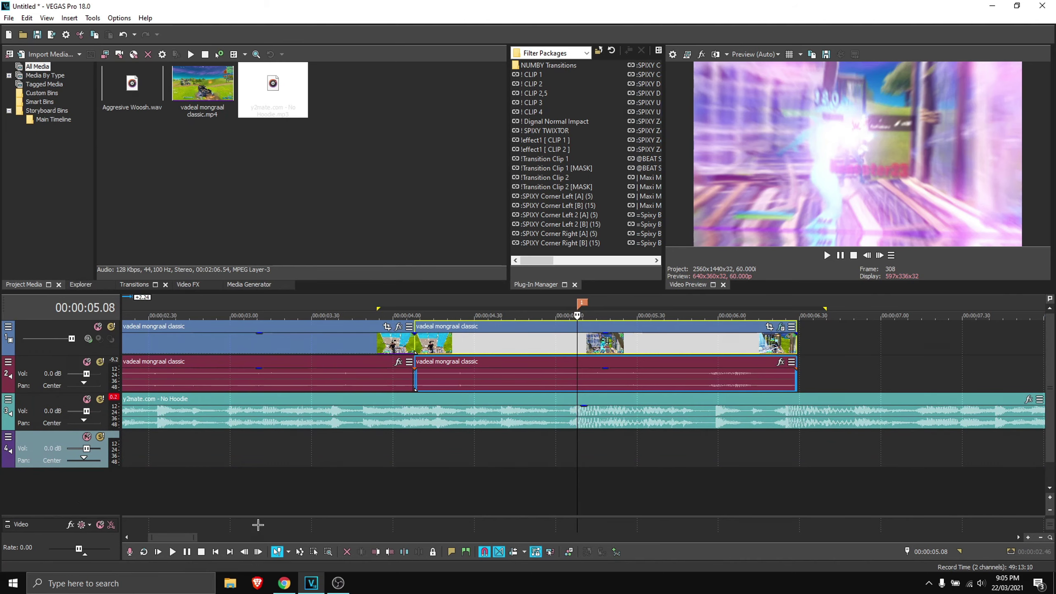
mouse_move(124, 108)
left_mouse_down()
mouse_move(553, 453)
mouse_move(355, 455)
left_mouse_up()
Preview the woosh playing over the kill moment.
scroll(495, 454, "down", 5)
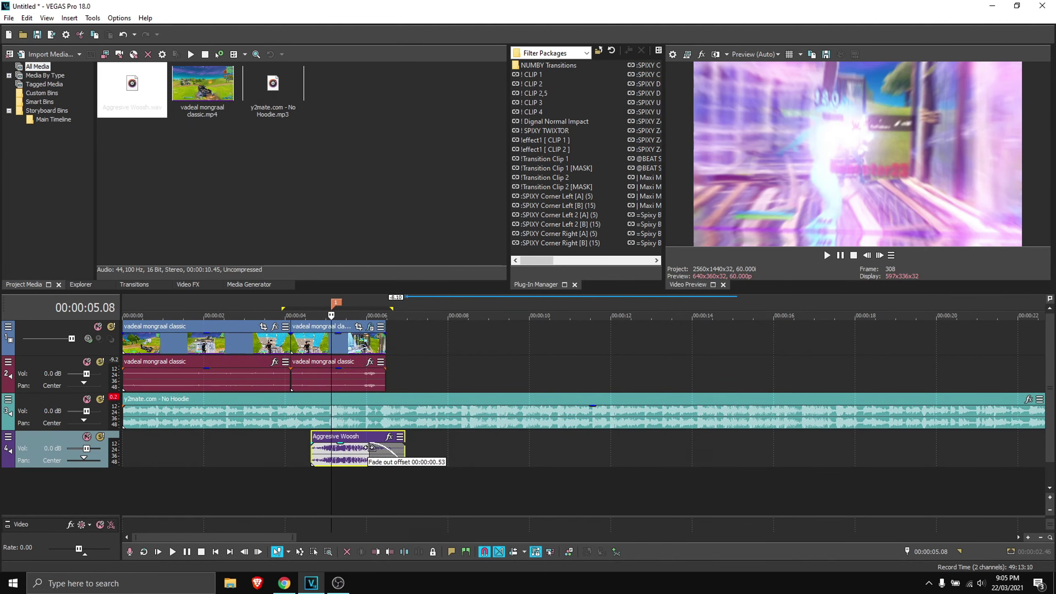
scroll(354, 455, "up", 3)
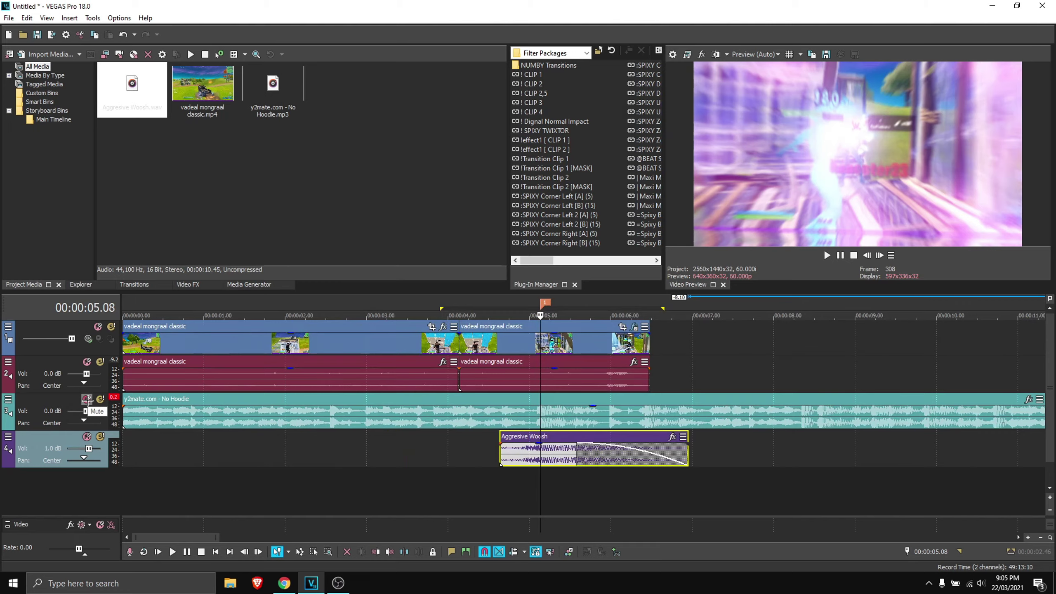
left_click(462, 462)
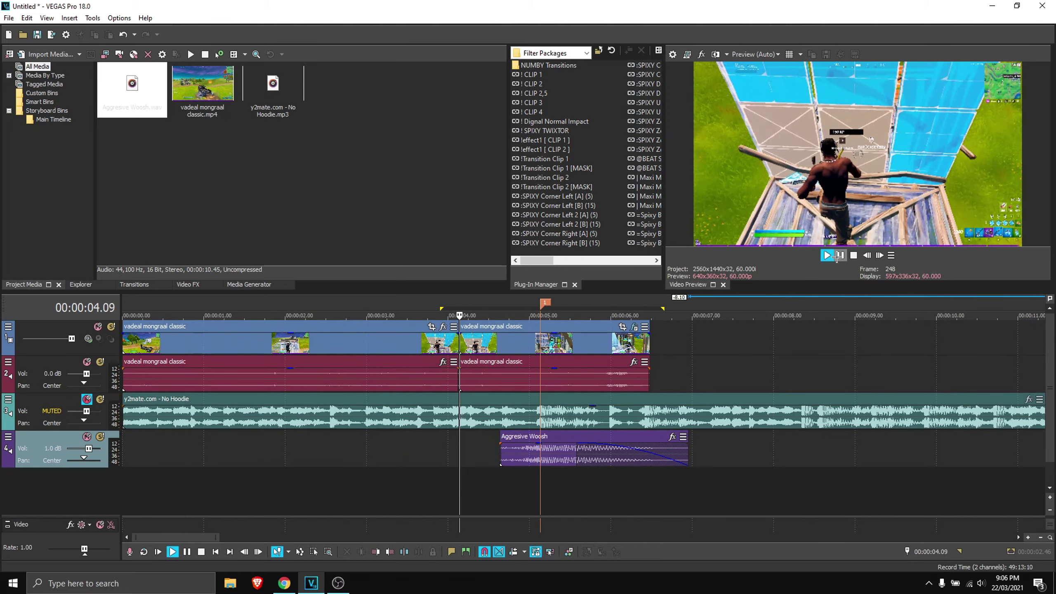
left_click(826, 255)
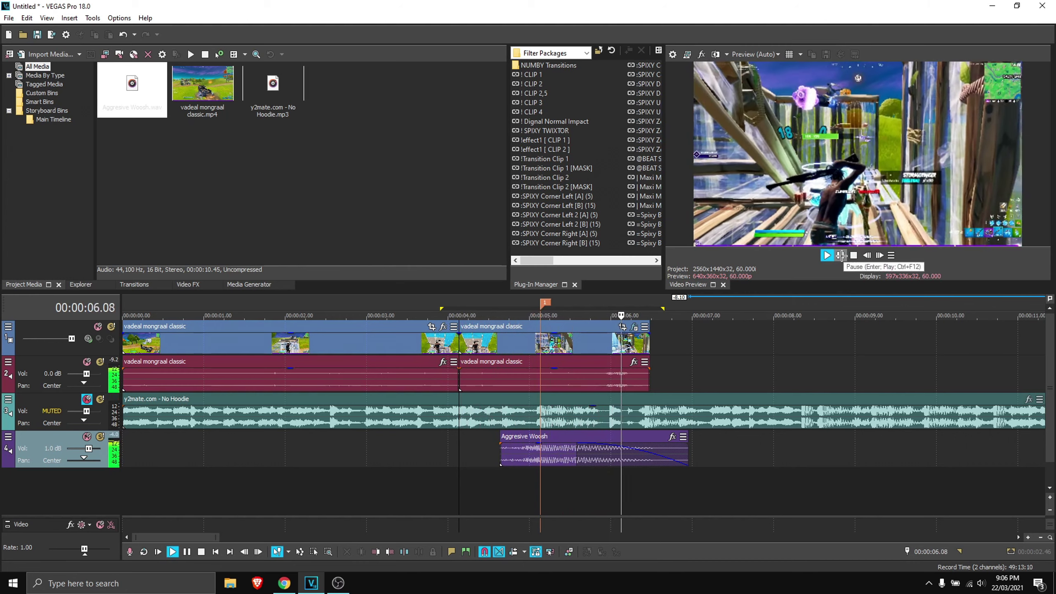
left_click(839, 255)
left_click(535, 459)
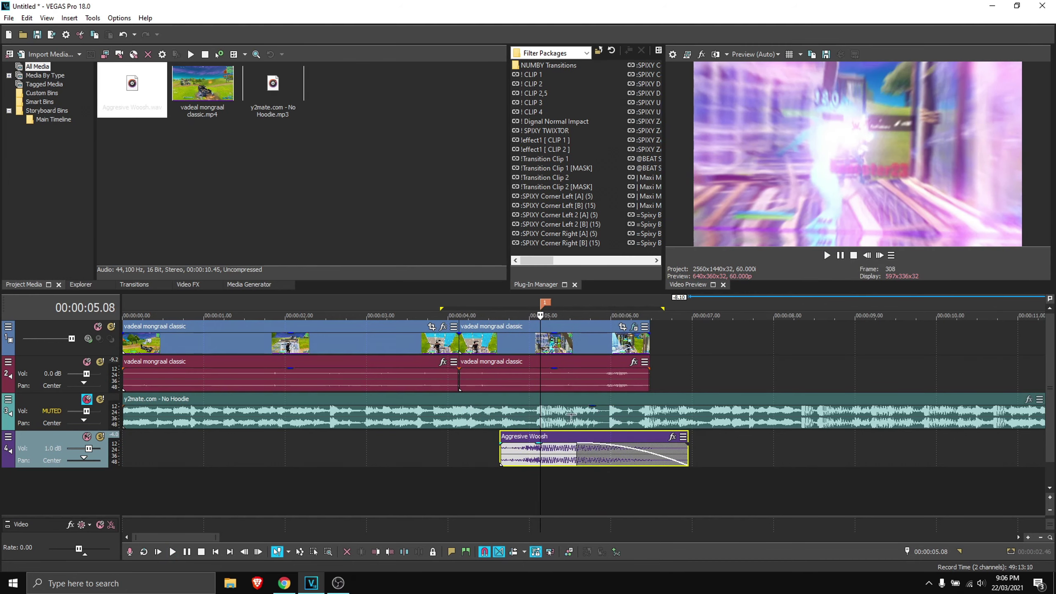
Unmute the music track and preview the 3–6 s range with music and woosh together.
left_click(86, 399)
left_click_drag(737, 437, 376, 442)
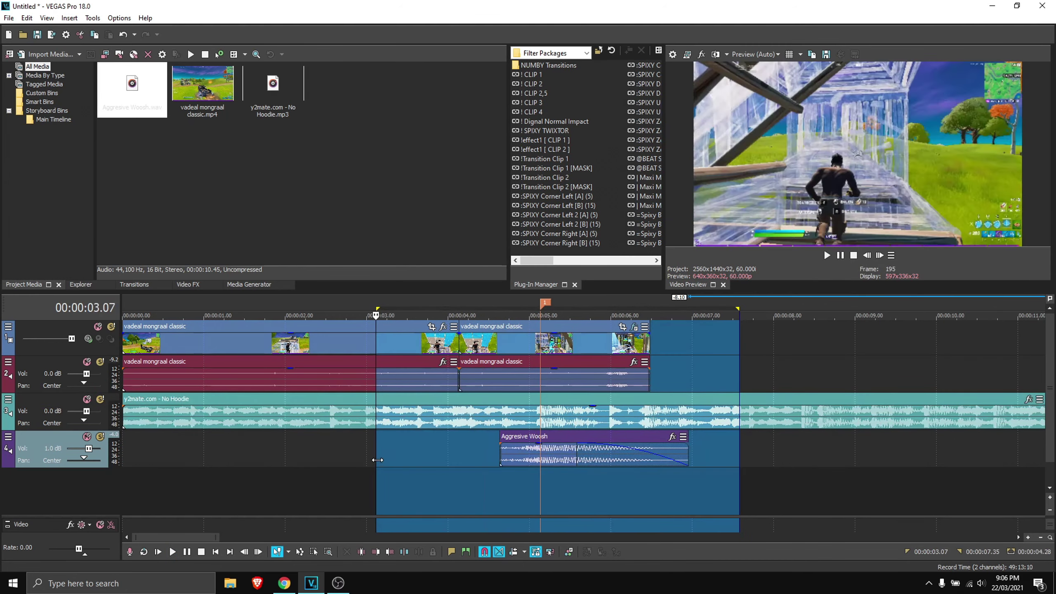
left_click(827, 254)
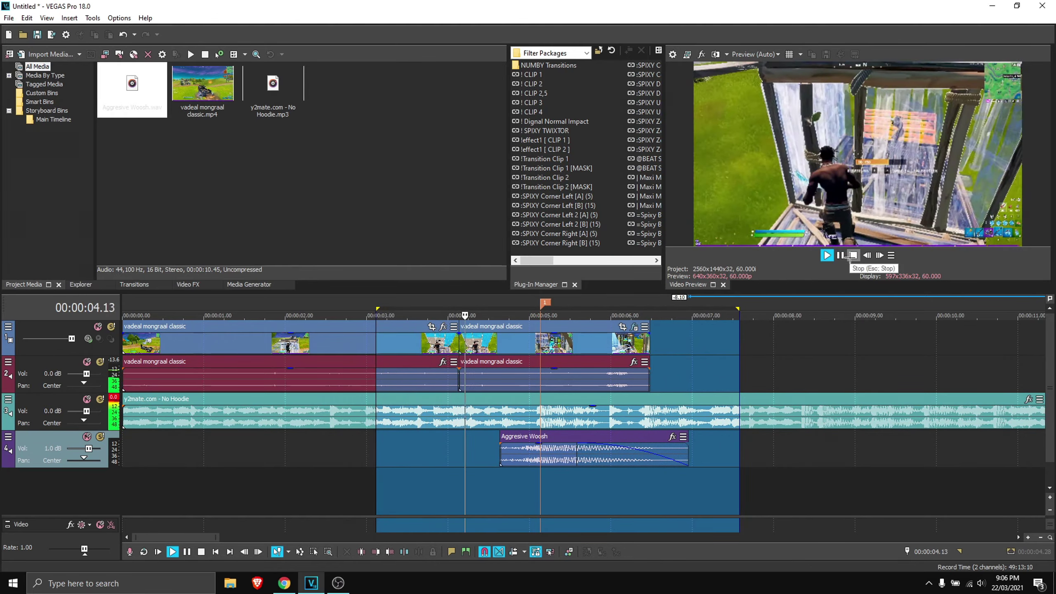
left_click(850, 256)
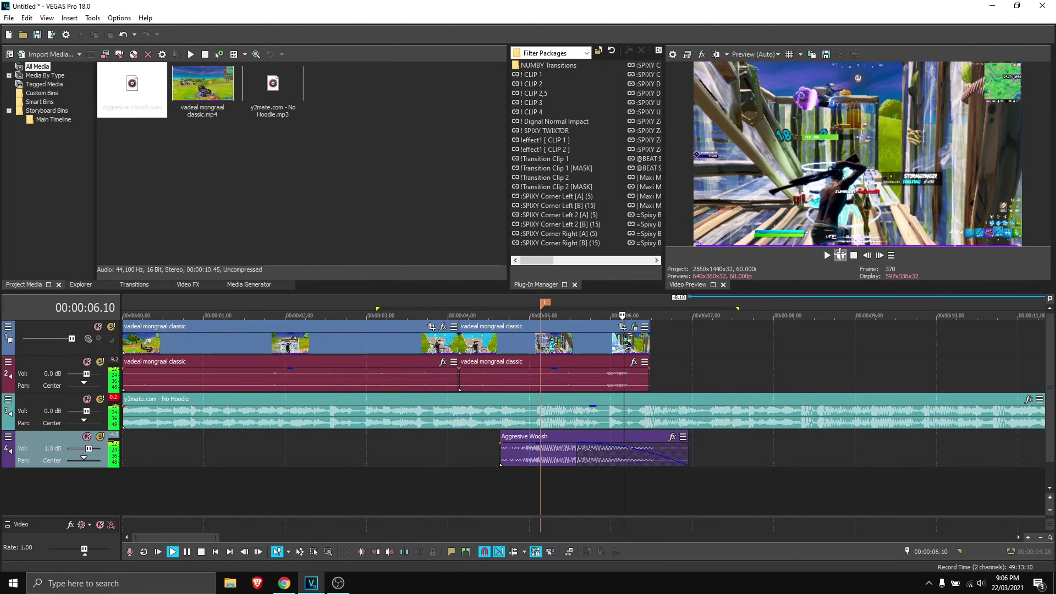
left_click(531, 452)
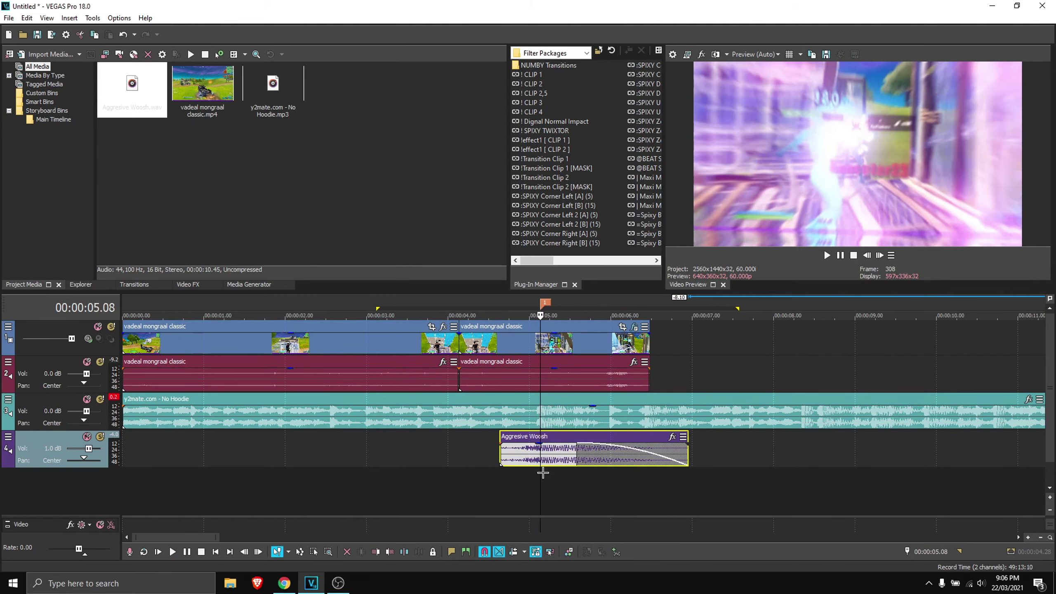
left_click(540, 341)
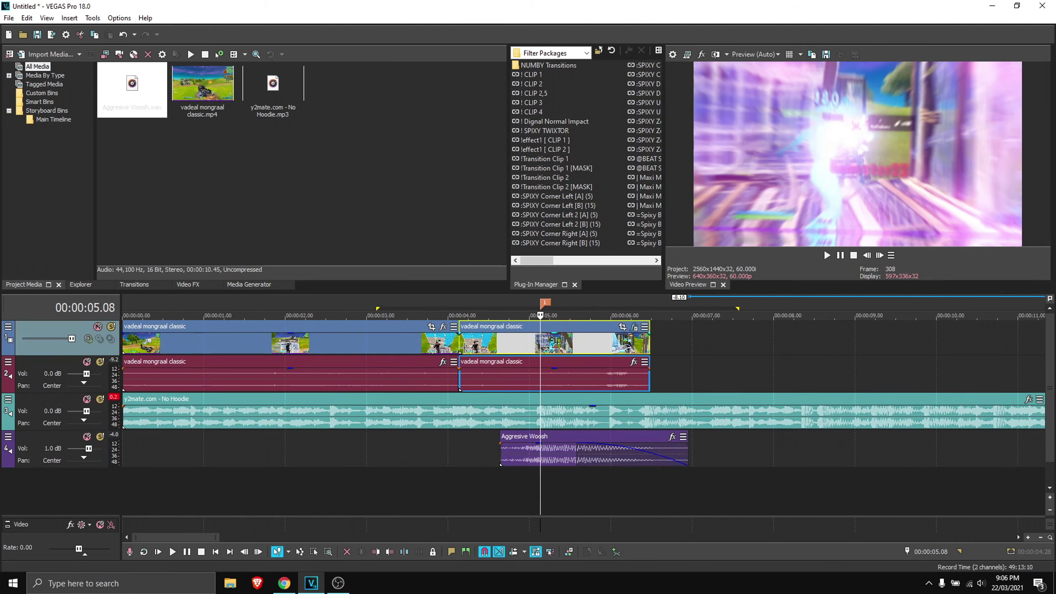
Delete the second gameplay event, extend the first to about 6.3 s, and add a velocity envelope.
key("Delete")
left_click_drag(459, 341, 649, 339)
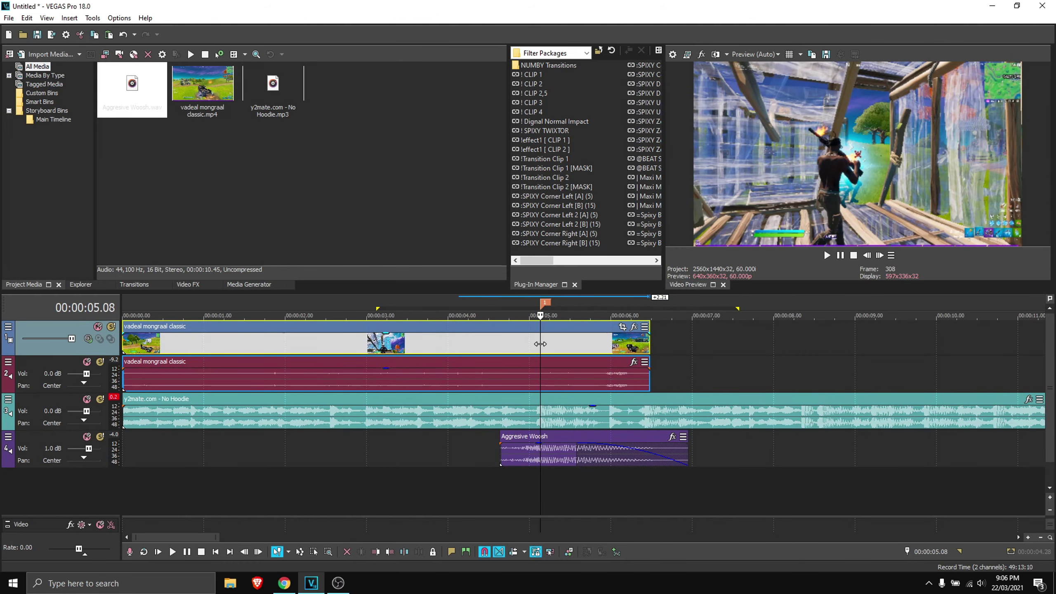
right_click(540, 343)
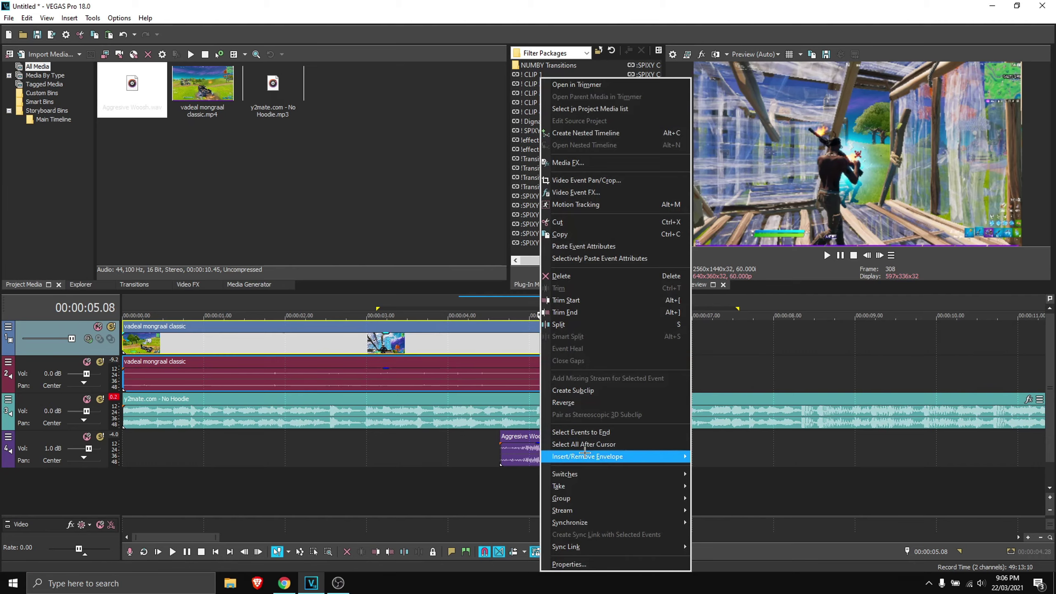
mouse_move(587, 457)
left_click(704, 456)
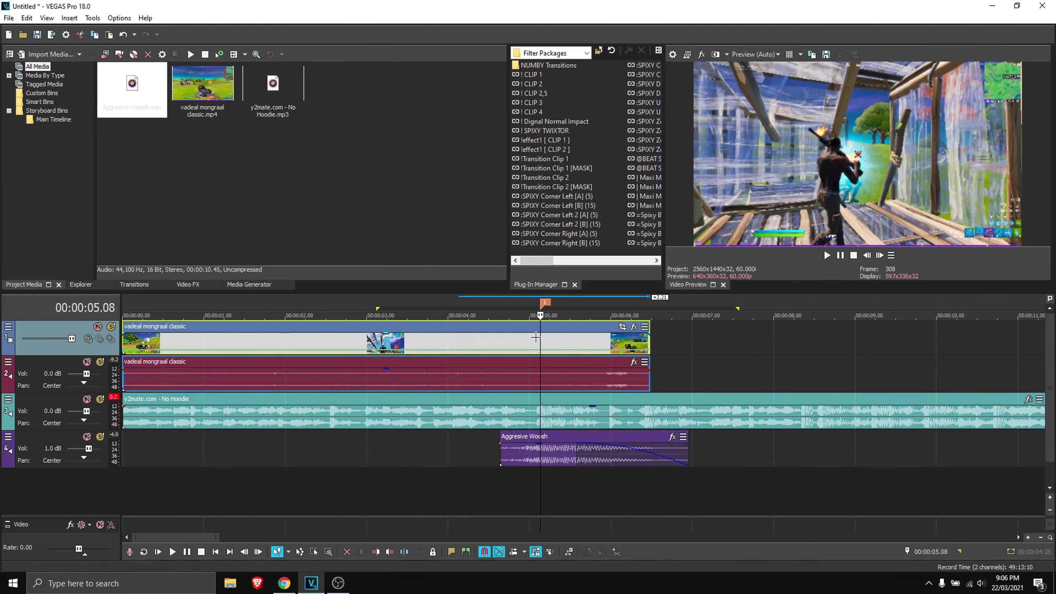
scroll(535, 337, "up", 5)
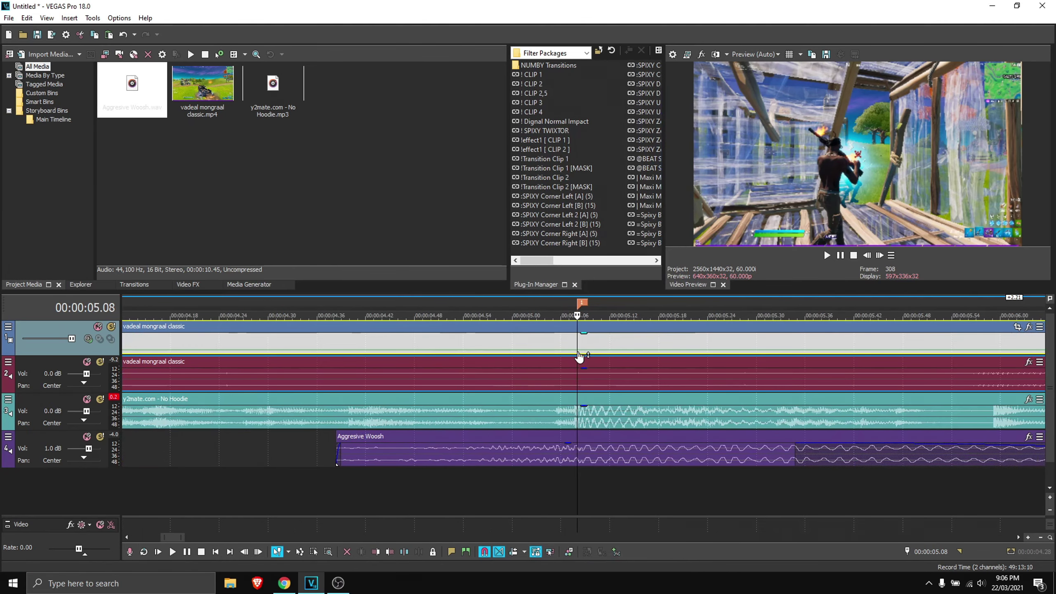
scroll(579, 353, "up", 2)
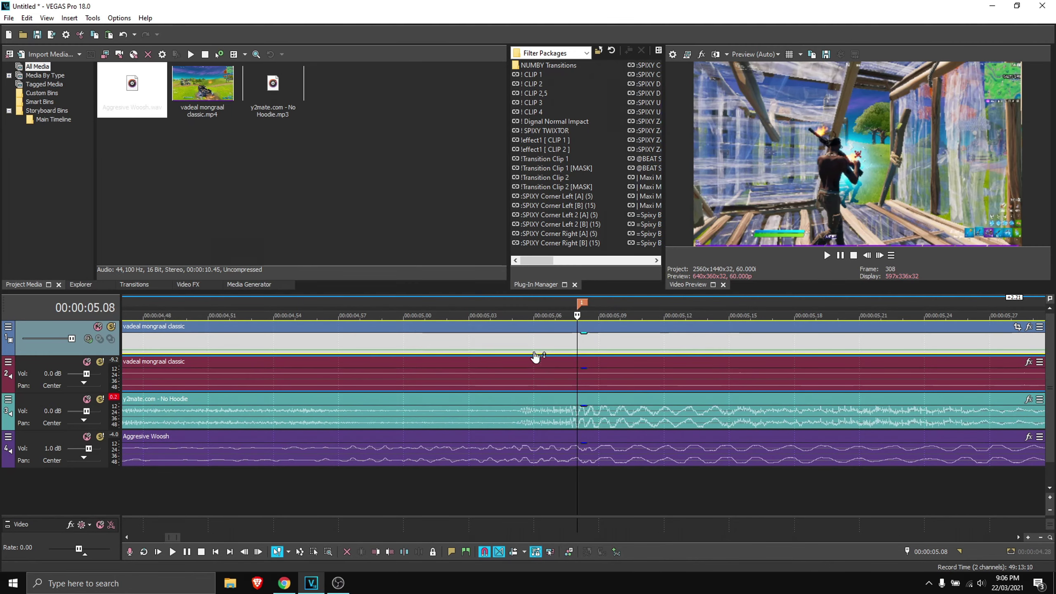
Add a velocity point at the kill and move it five frames earlier to 05.03.
right_click(578, 354)
left_click(590, 357)
scroll(579, 357, "down", 3)
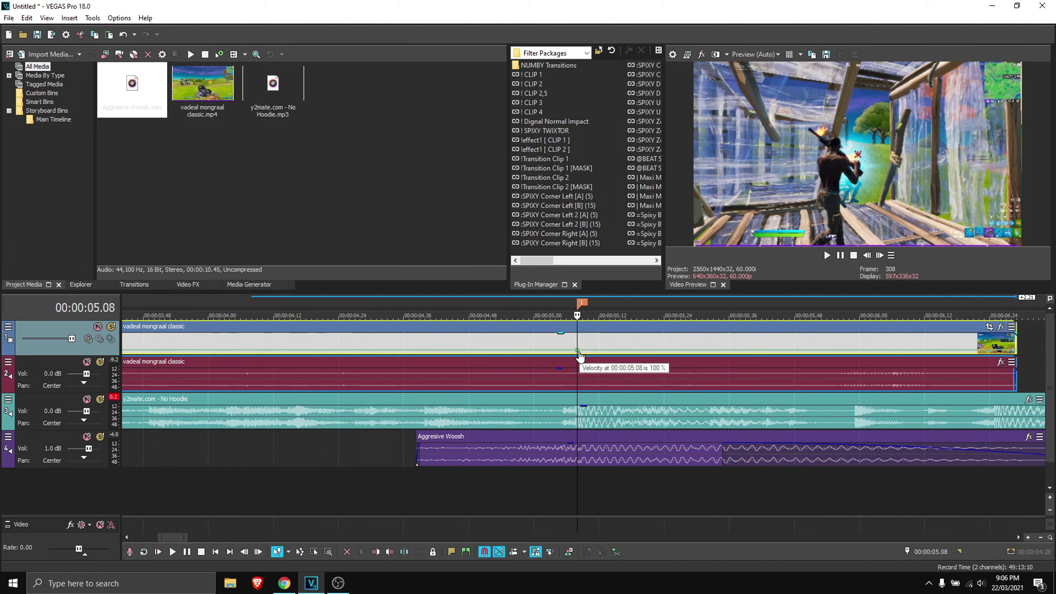
scroll(580, 356, "up", 3)
scroll(578, 354, "down", 2)
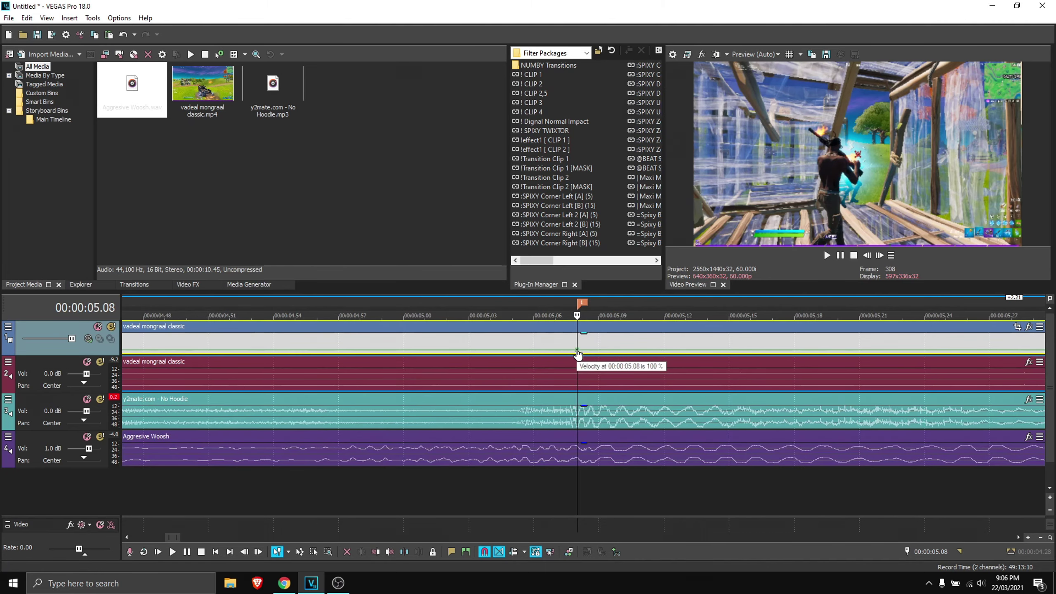
left_click_drag(577, 354, 464, 354)
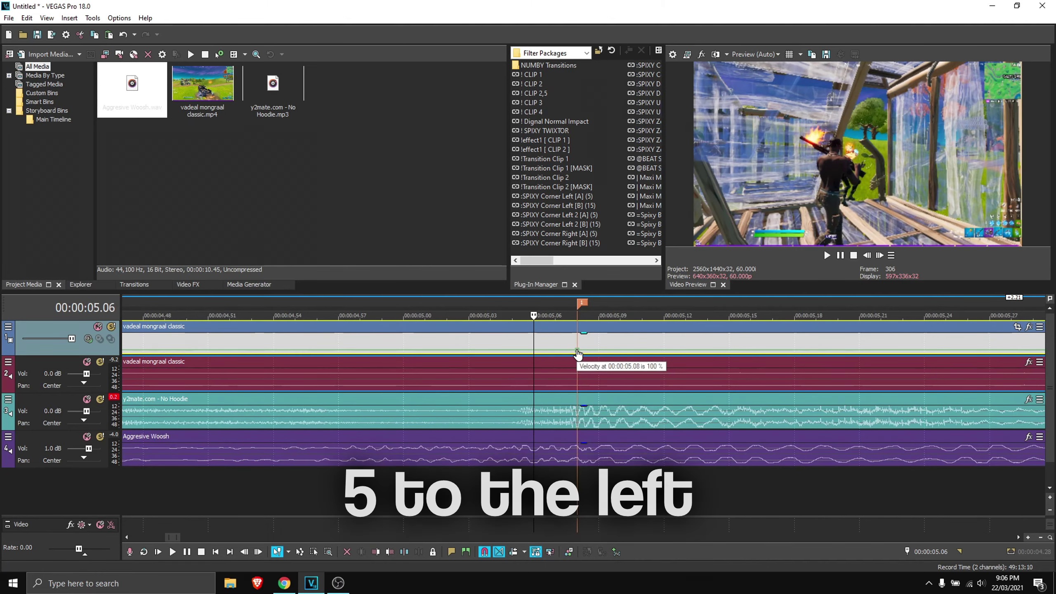
right_click(465, 353)
left_click(471, 353)
right_click(467, 350)
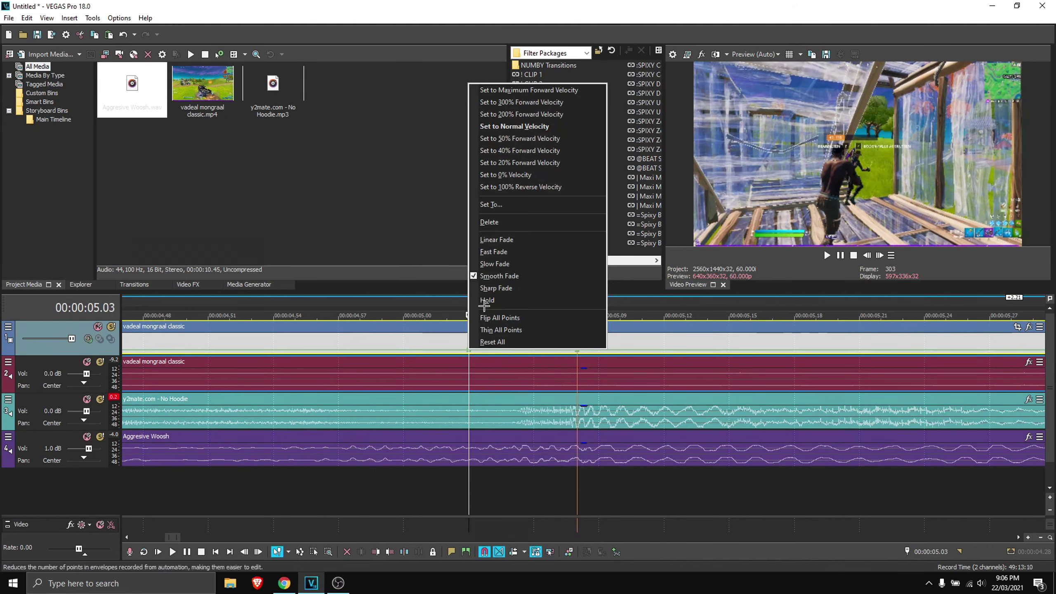
left_click(526, 143)
scroll(546, 350, "down", 2)
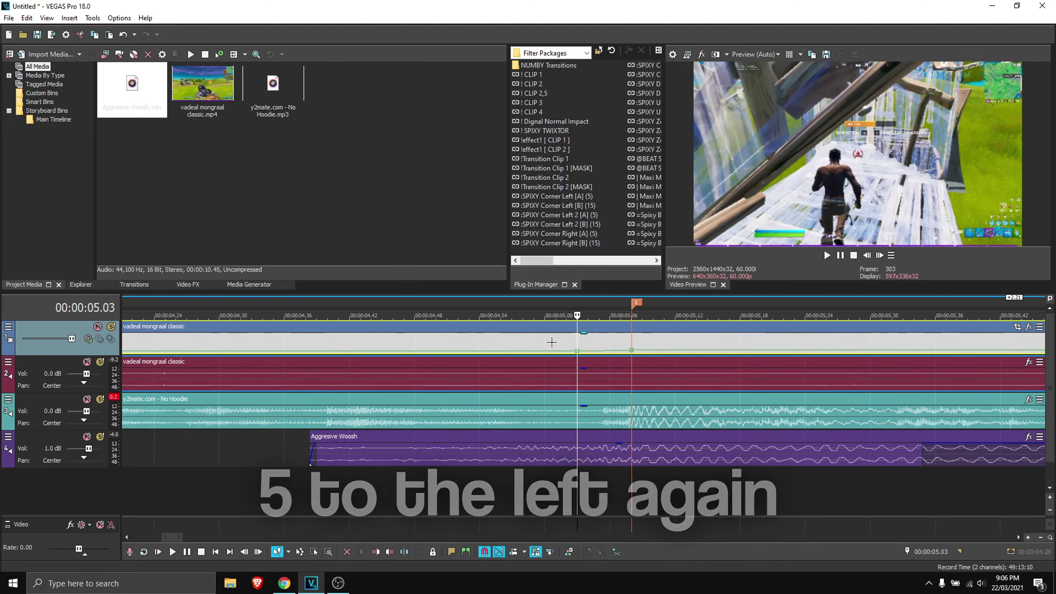
Add another velocity point at 04.58, then return the playhead to the 05.08 kill.
left_click(555, 359)
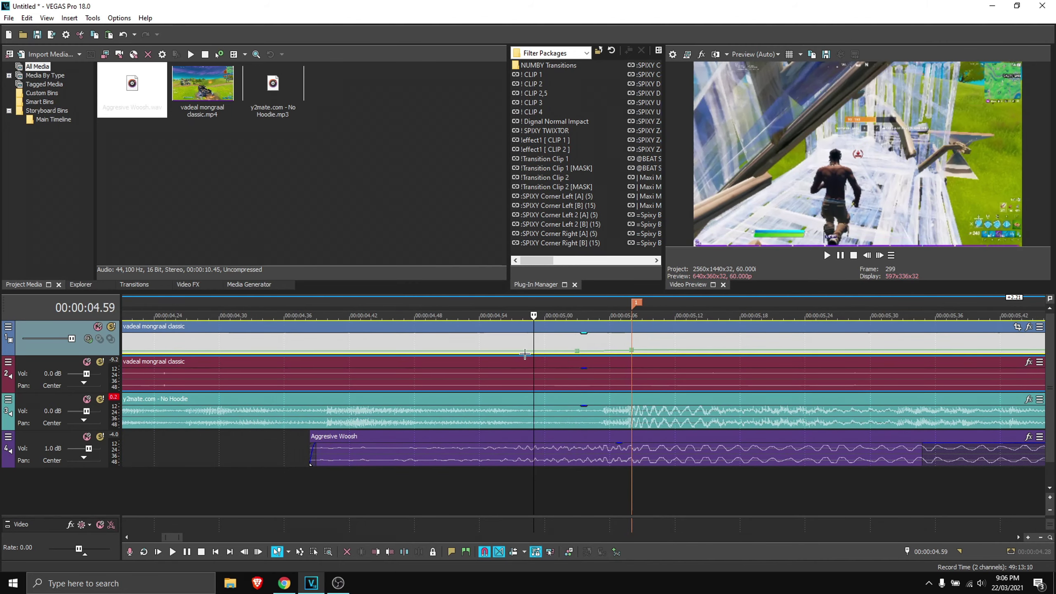
left_click(523, 356)
right_click(524, 356)
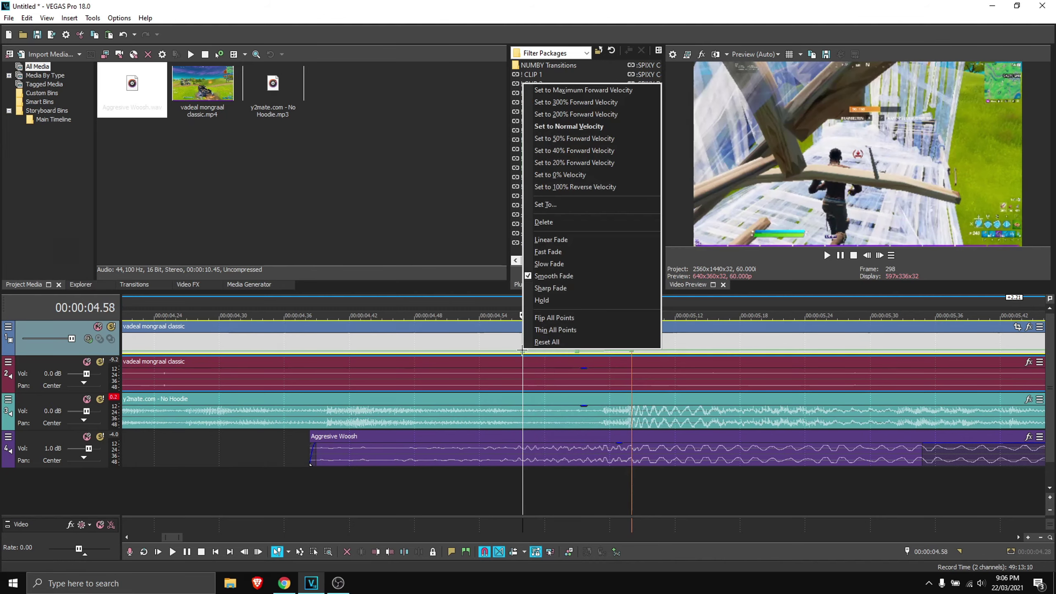
left_click(565, 125)
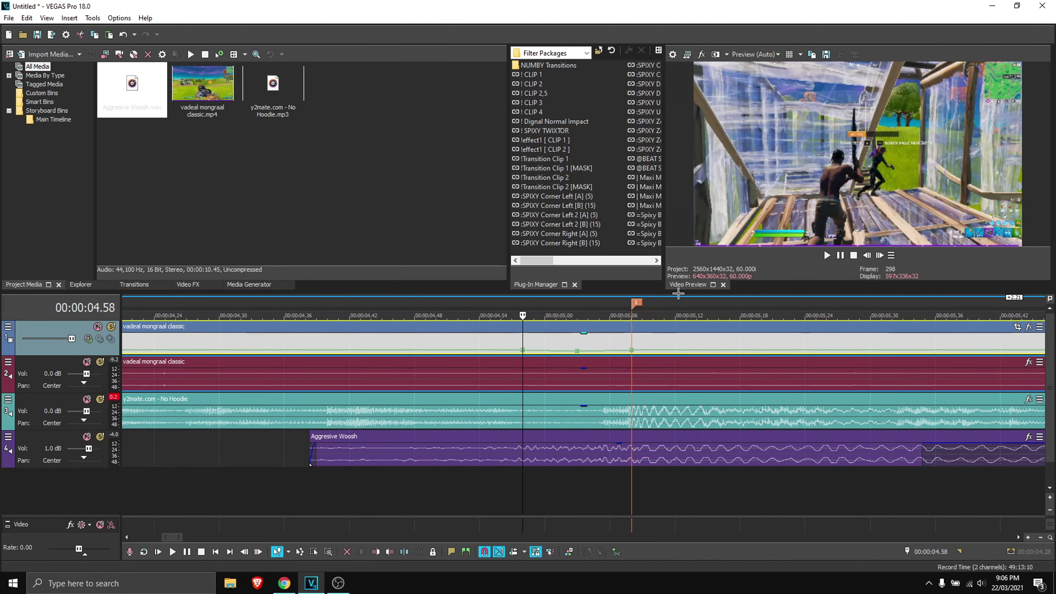
left_click(632, 355)
scroll(641, 360, "up", 2)
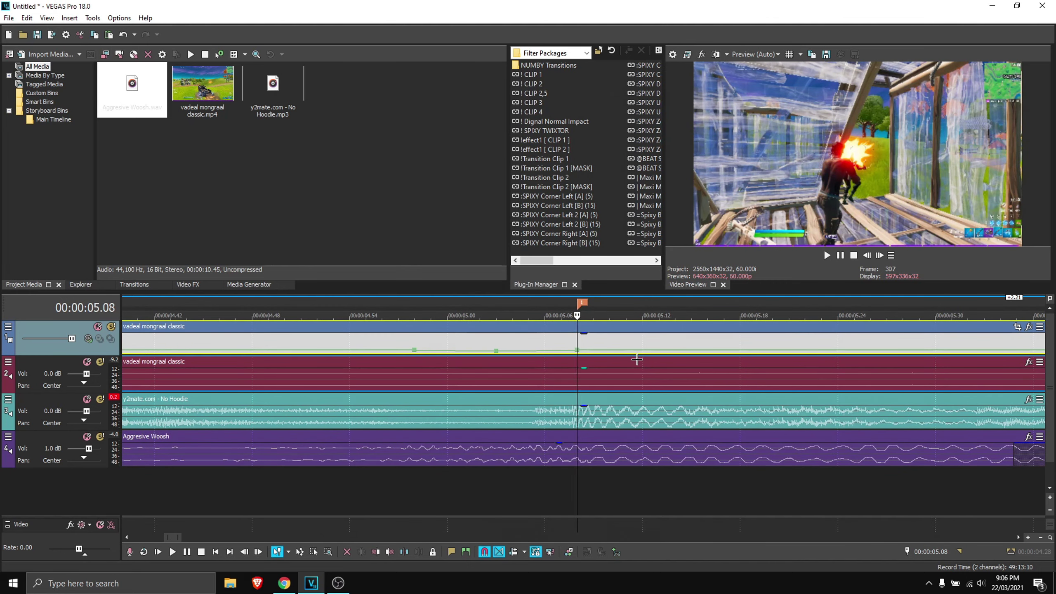
Add a velocity envelope point at 05.11, just after the kill.
key("Right")
key("Right")
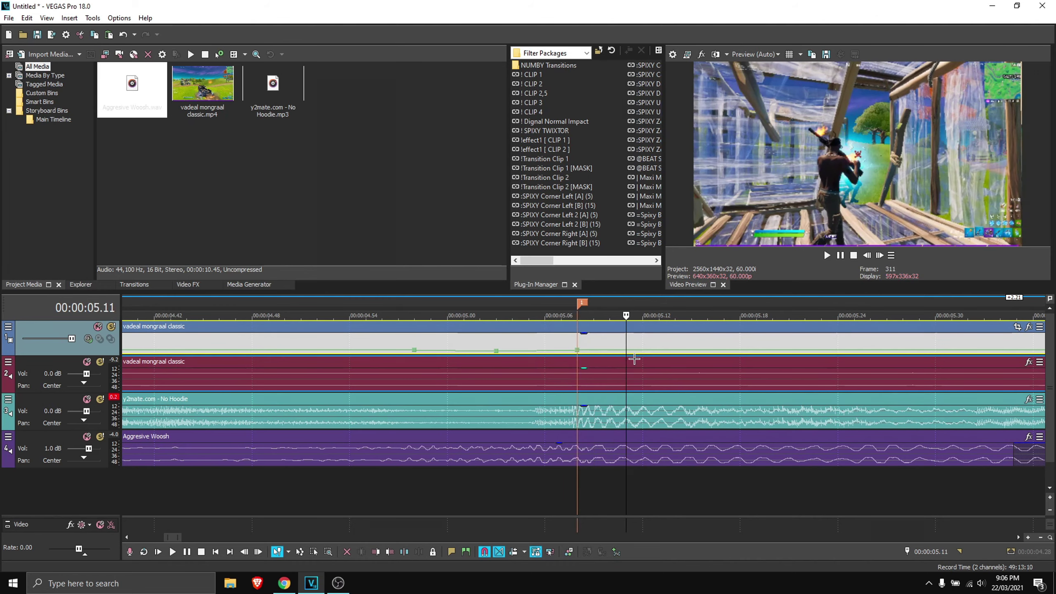
key("Right")
right_click(628, 352)
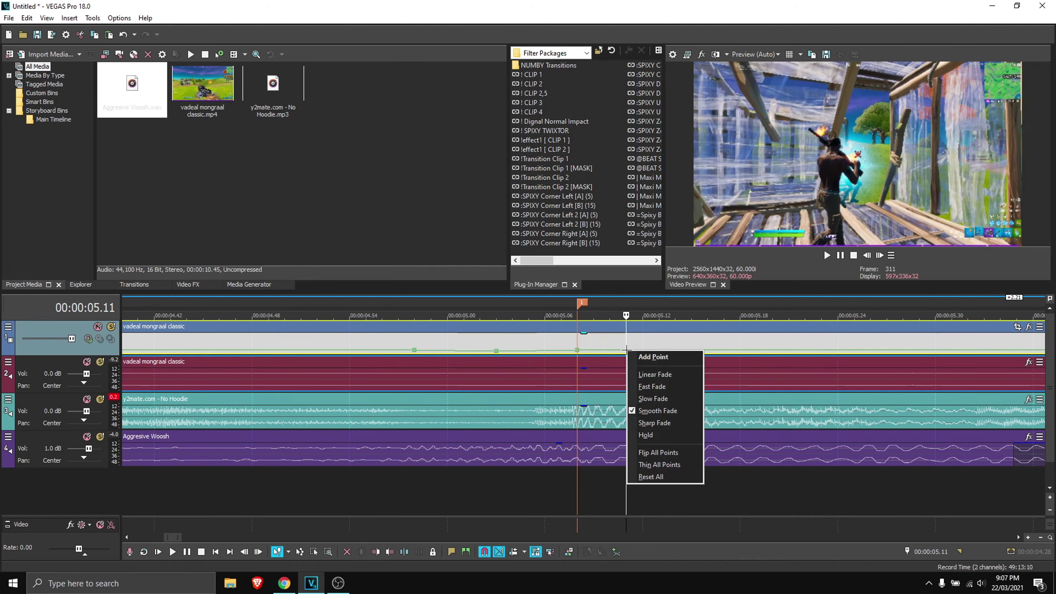
left_click(643, 356)
right_click(626, 353)
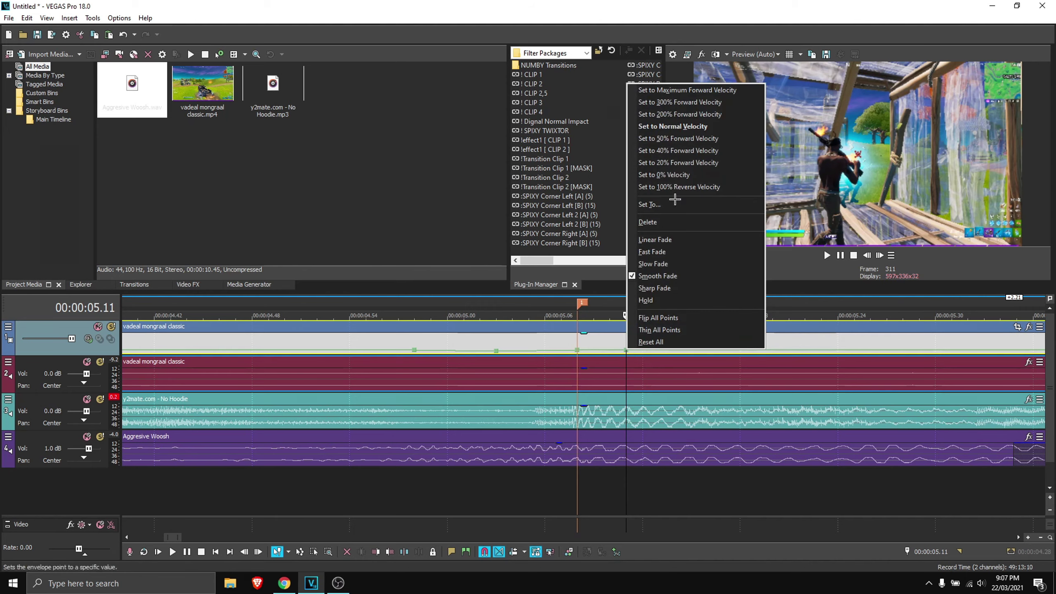
left_click(681, 141)
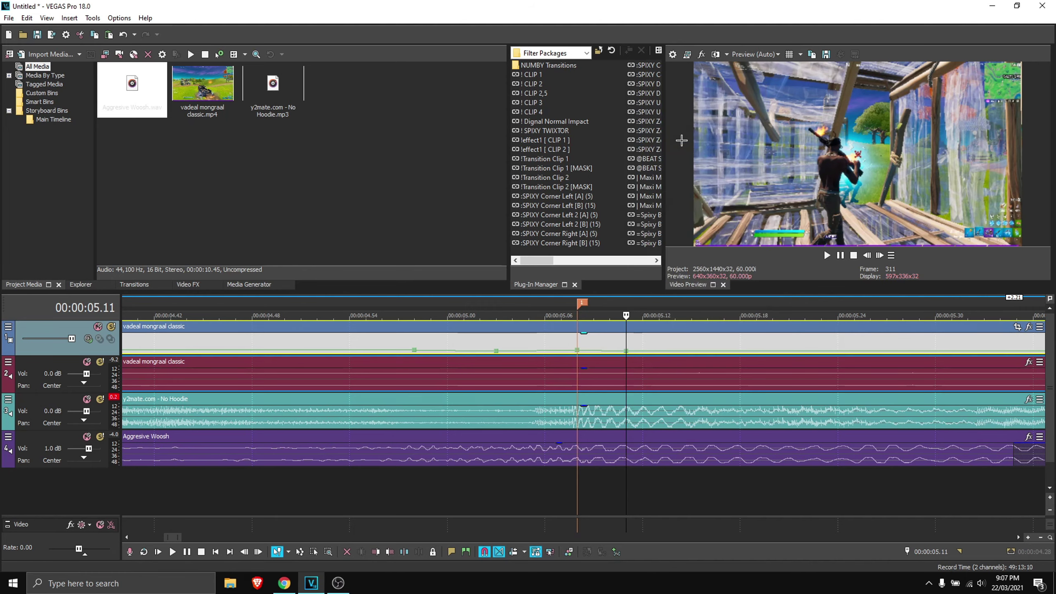
Set the 05.08 kill-frame velocity point to 300% forward velocity.
left_click(577, 350)
right_click(577, 350)
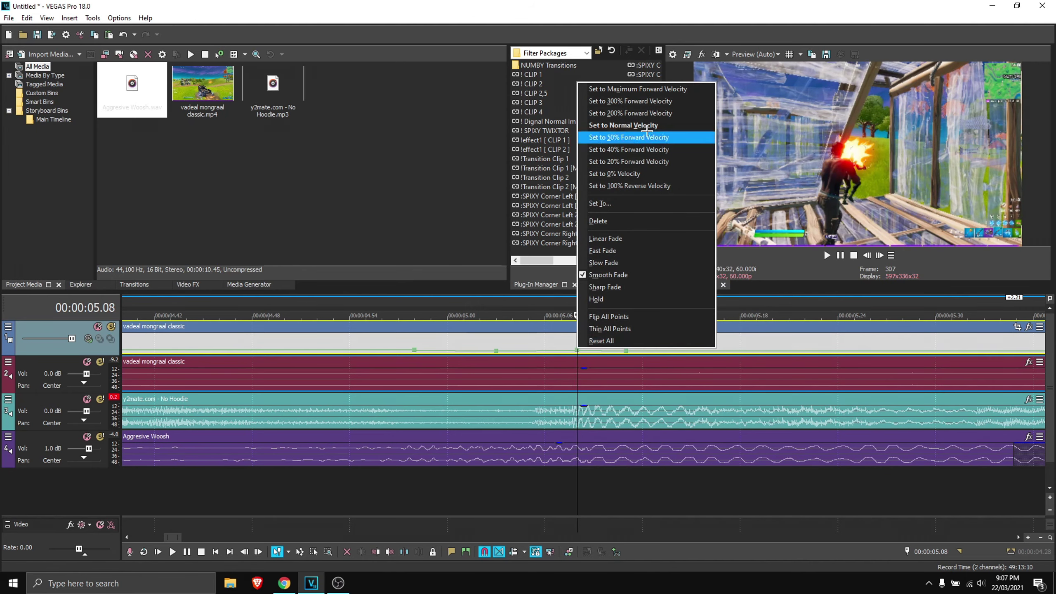
left_click(628, 114)
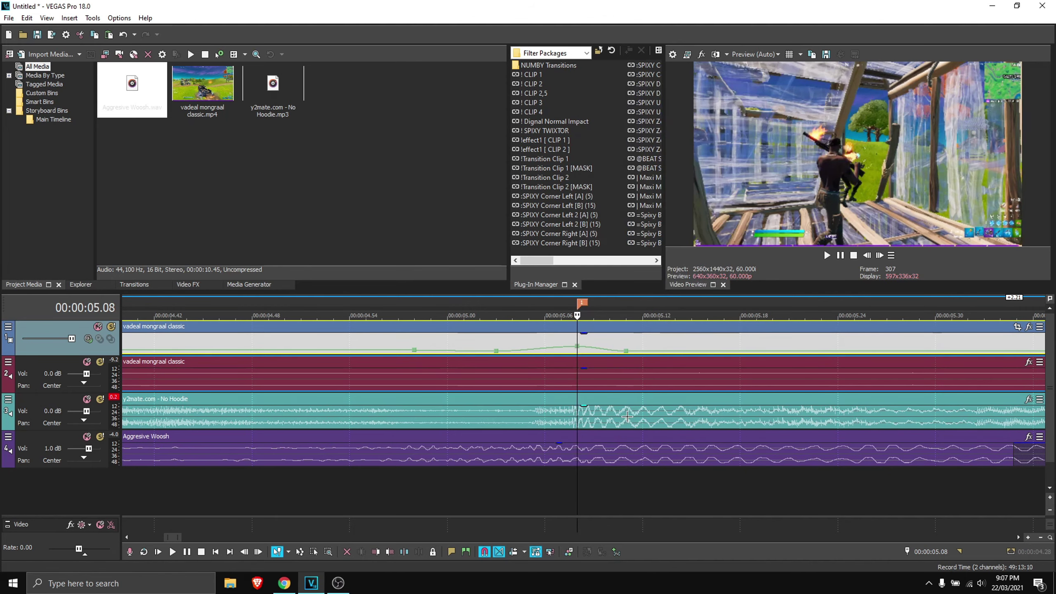
Split the gameplay clip at the 05.08 kill frame.
scroll(577, 345, "down", 2)
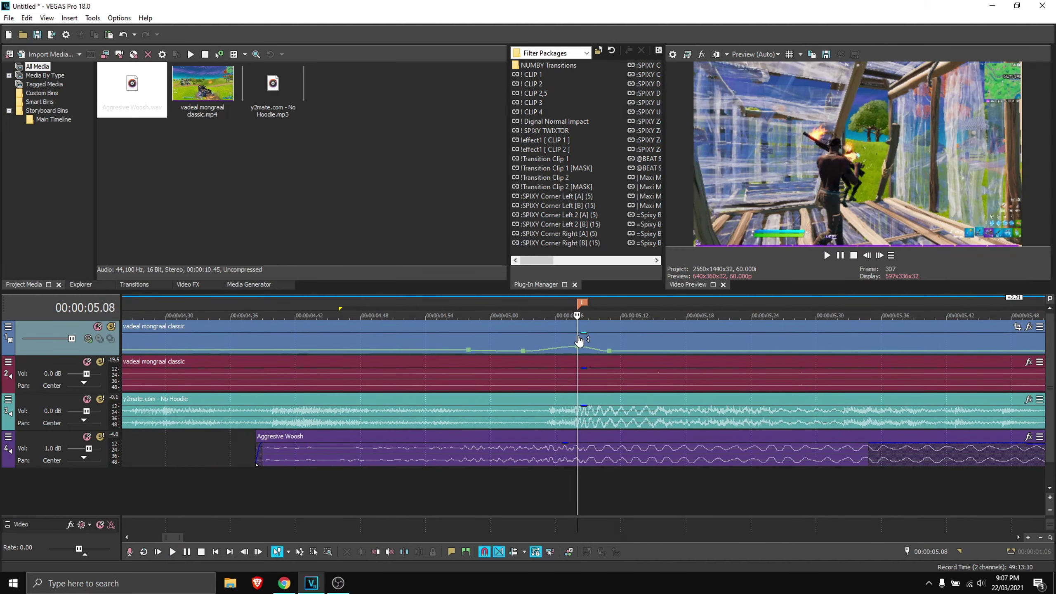
key("s")
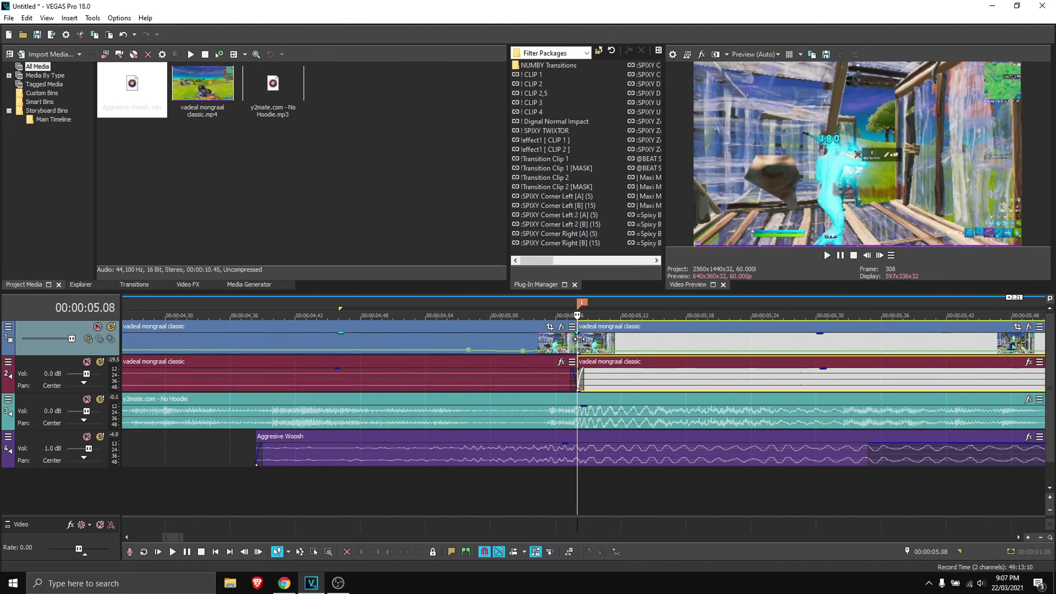
scroll(578, 338, "down", 3)
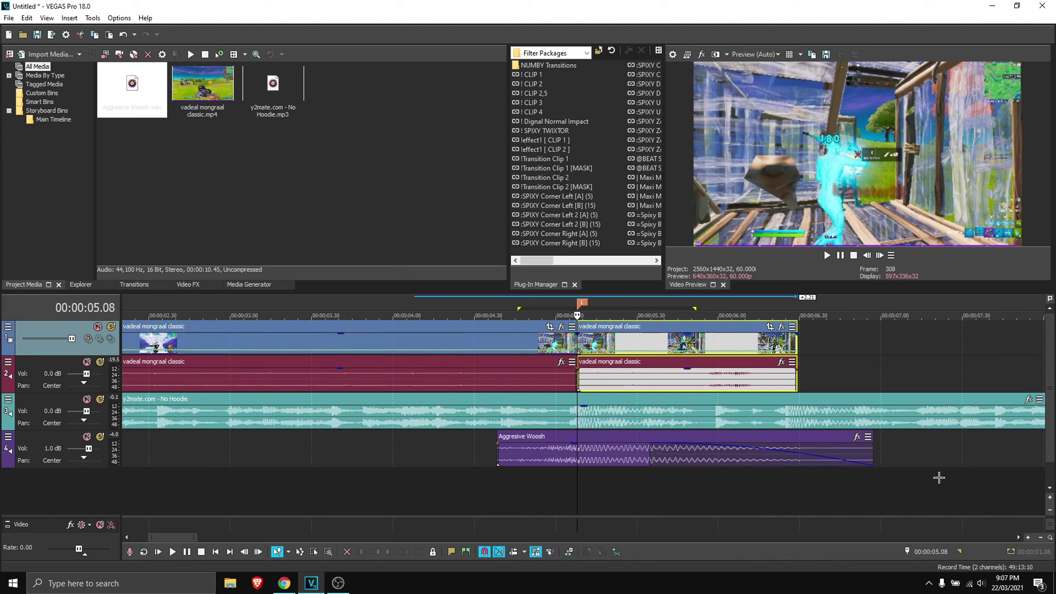
Split the clip again at 04.08, 60 frames back, to prepare the middle piece's FX.
left_click(947, 551)
key("BackSpace")
type("-60")
key("Return")
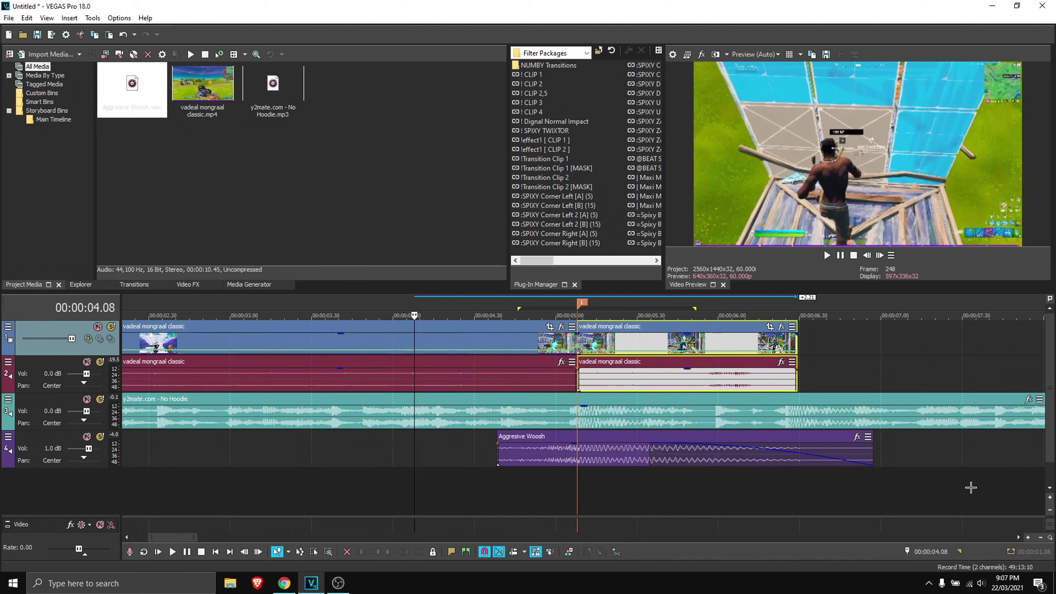
left_click(413, 340)
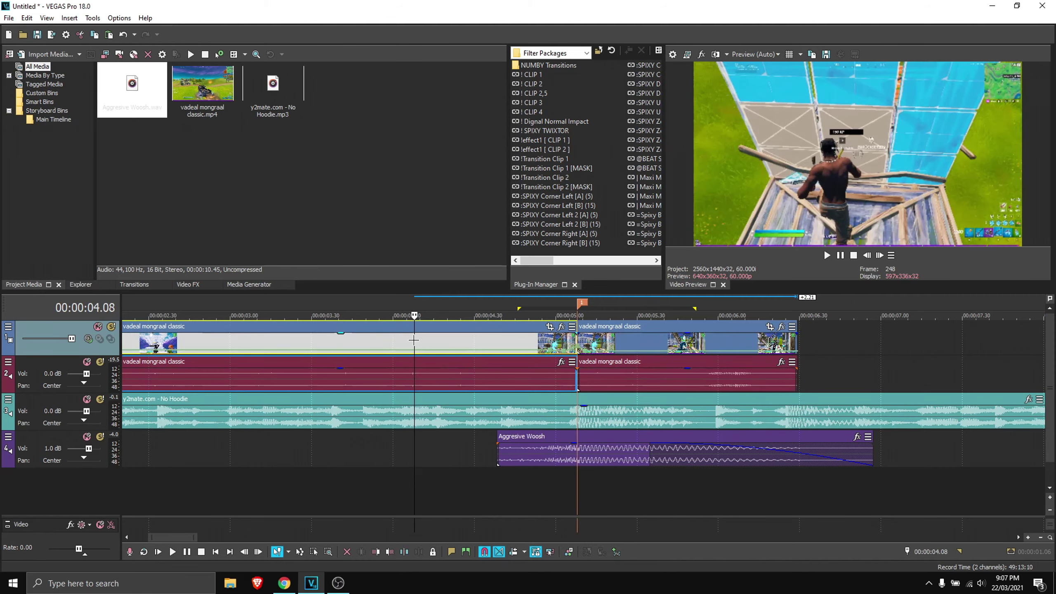
key("s")
left_click(560, 327)
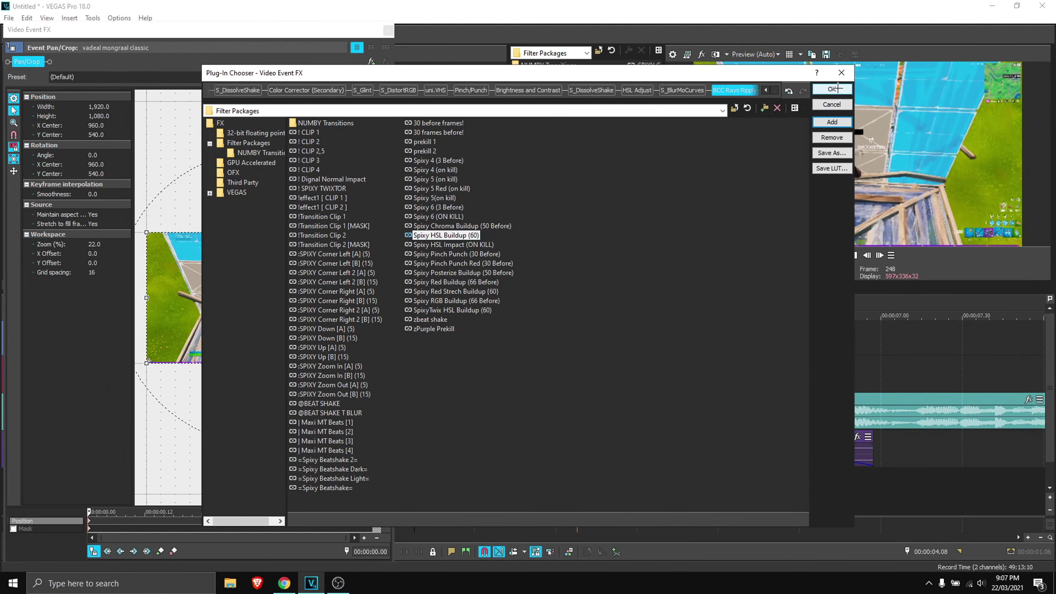
Finish the HSL buildup chain and apply Spixy HSL Impact (ON KILL) to the post-kill piece.
key("Escape")
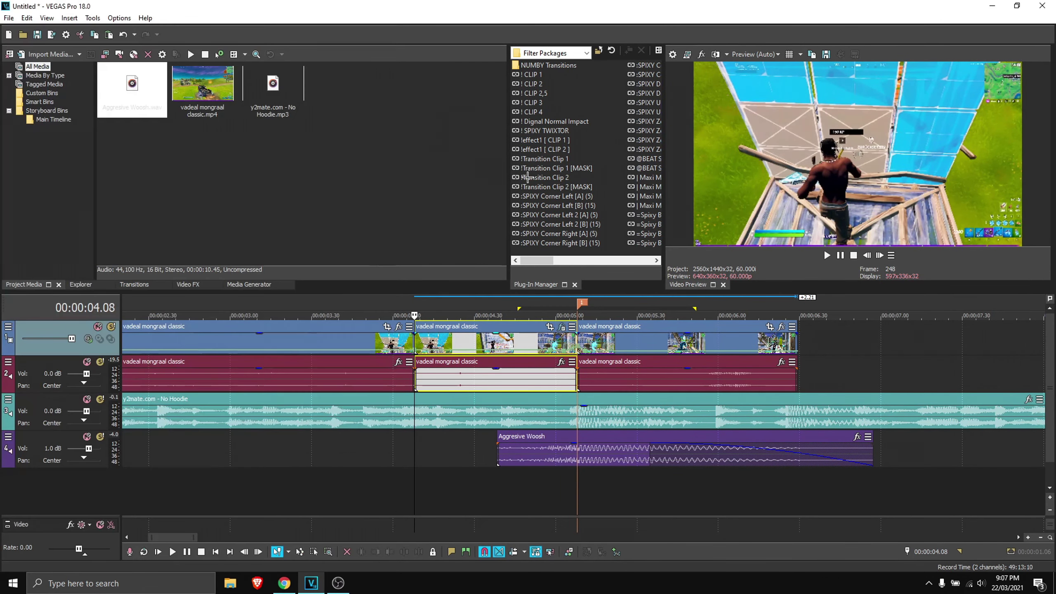
left_click(656, 332)
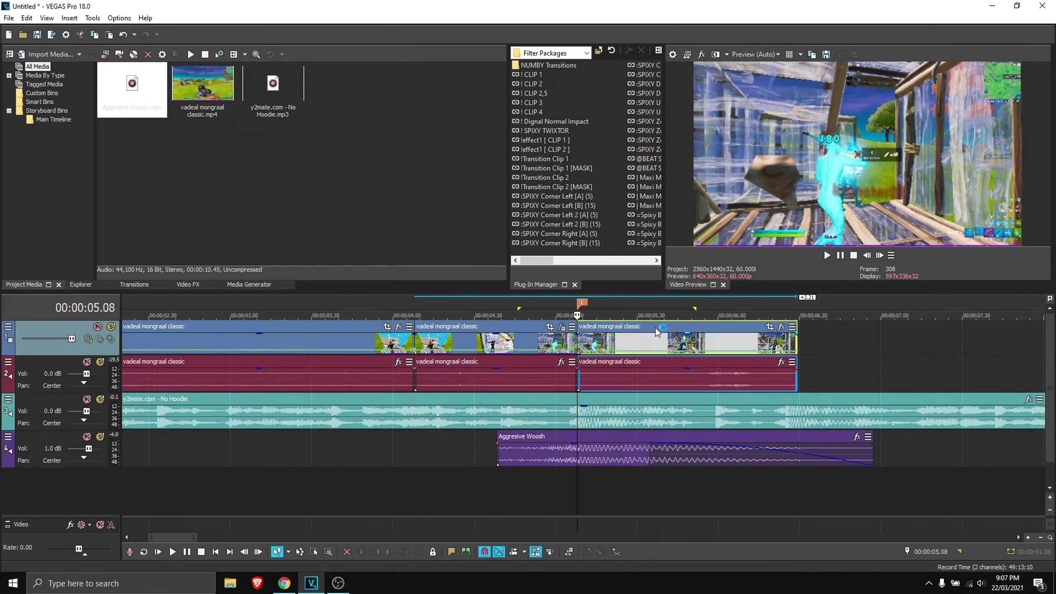
left_click(780, 327)
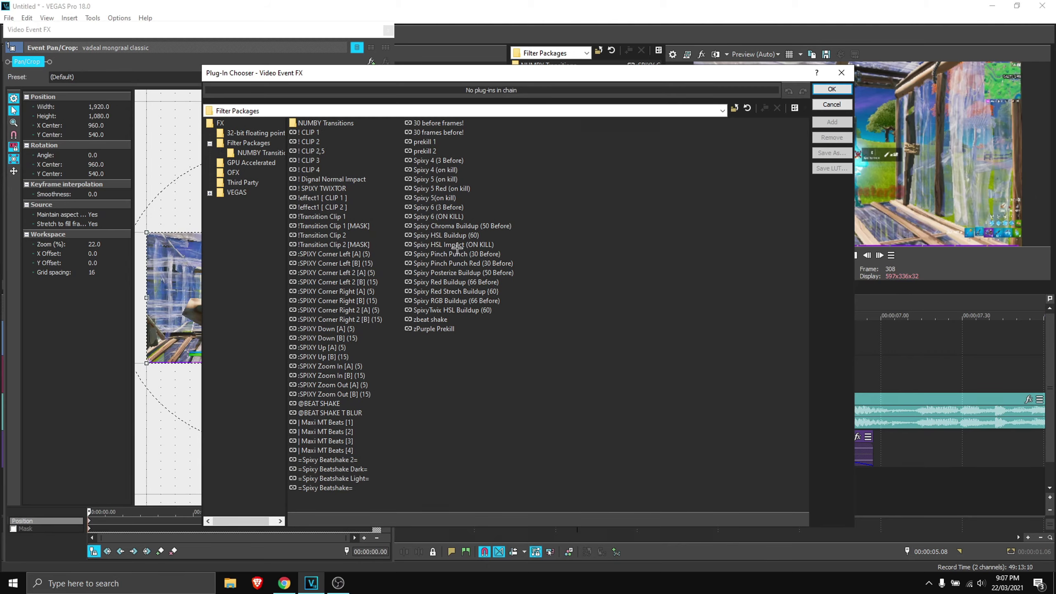
left_click(472, 245)
left_click(831, 122)
left_click(831, 89)
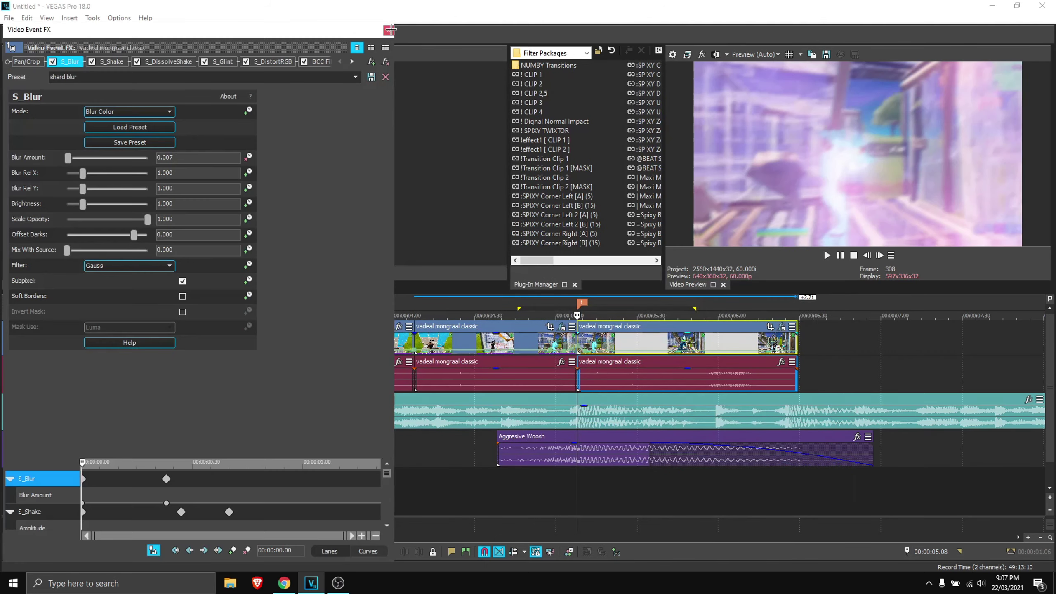
Loop-play a region spanning the velocity ramp to preview the kill effects.
left_click(389, 29)
left_click_drag(293, 491, 839, 491)
left_click(826, 255)
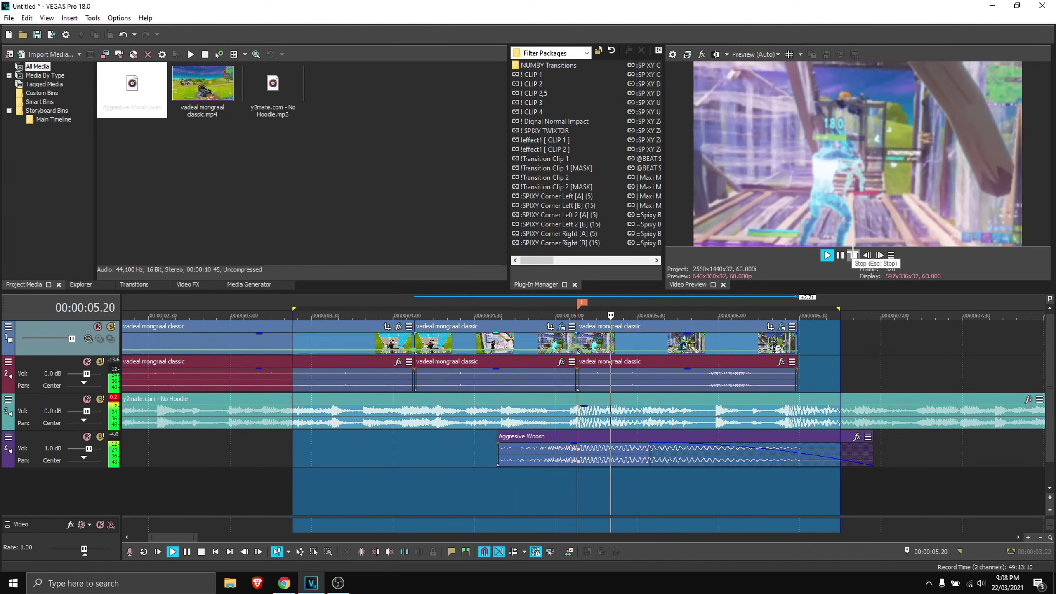
Stop the preview, clear the loop region and zoom the timeline out.
left_click(852, 254)
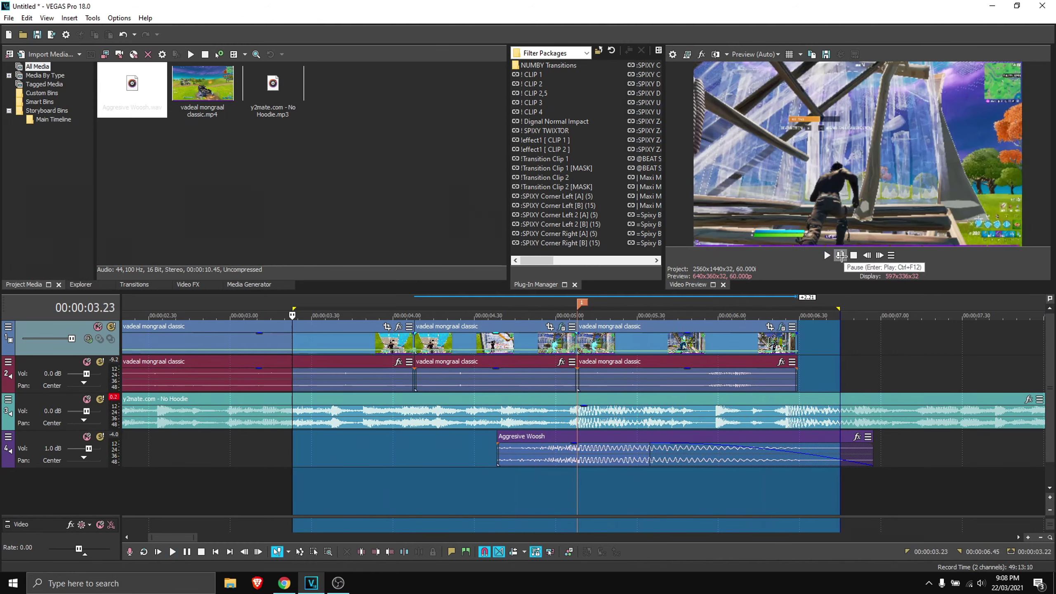
left_click(829, 345)
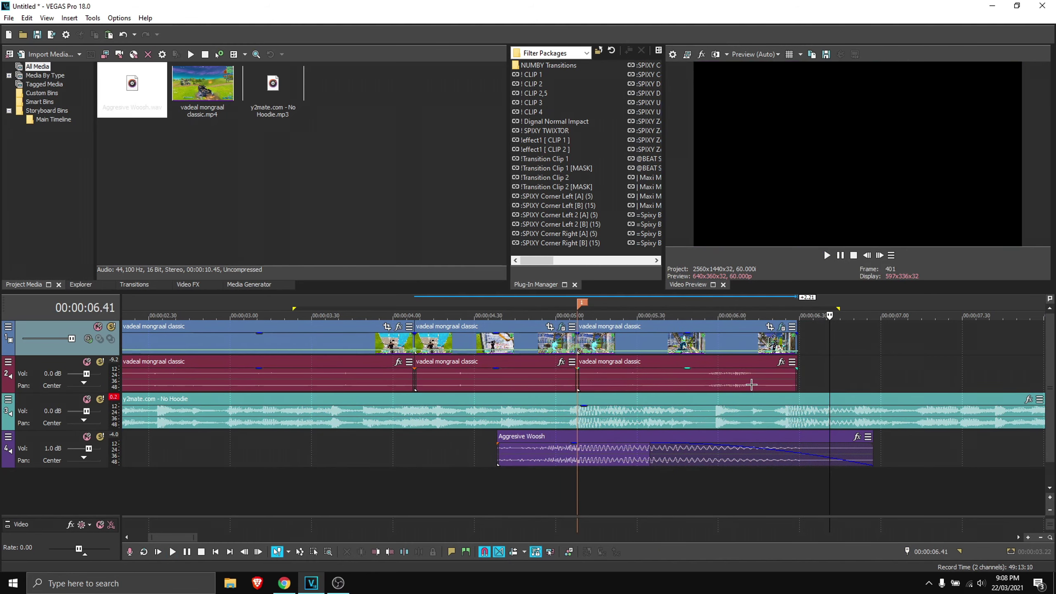
scroll(748, 361, "down", 4)
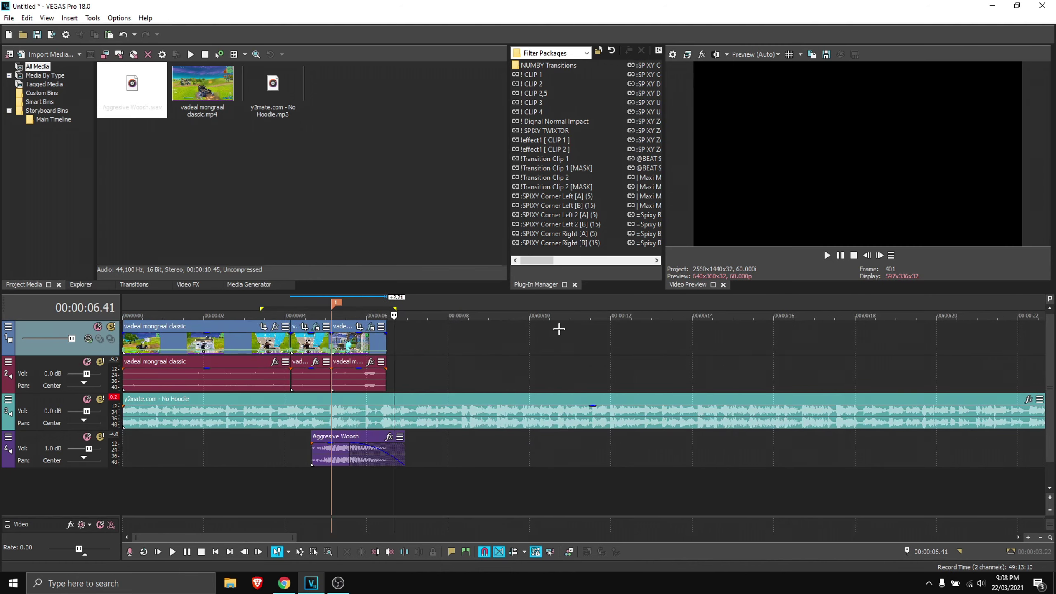